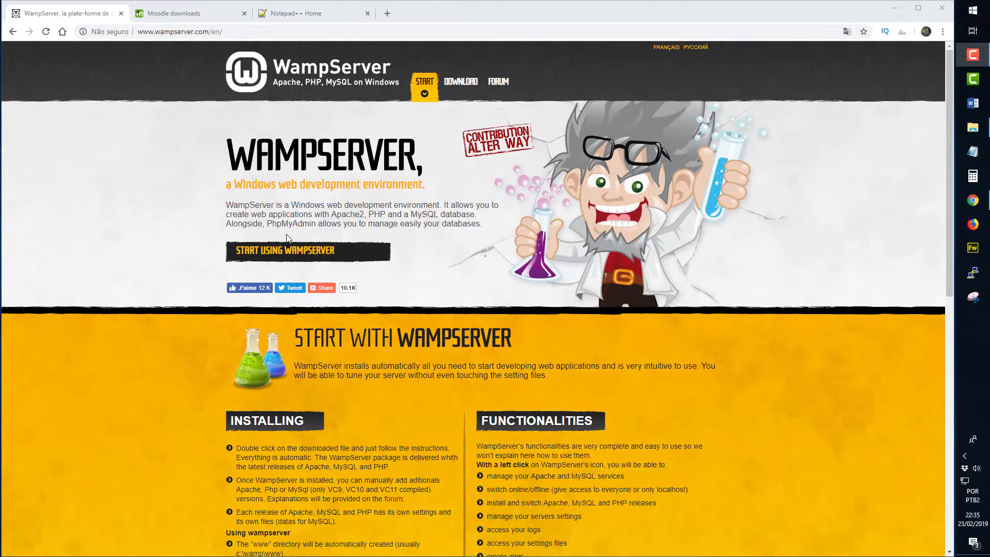
# Step: Find the WampServer download options and check the computer's system type in the Windows system information
pyautogui.scroll(-10, 287, 237)
pyautogui.scroll(4, 336, 205)
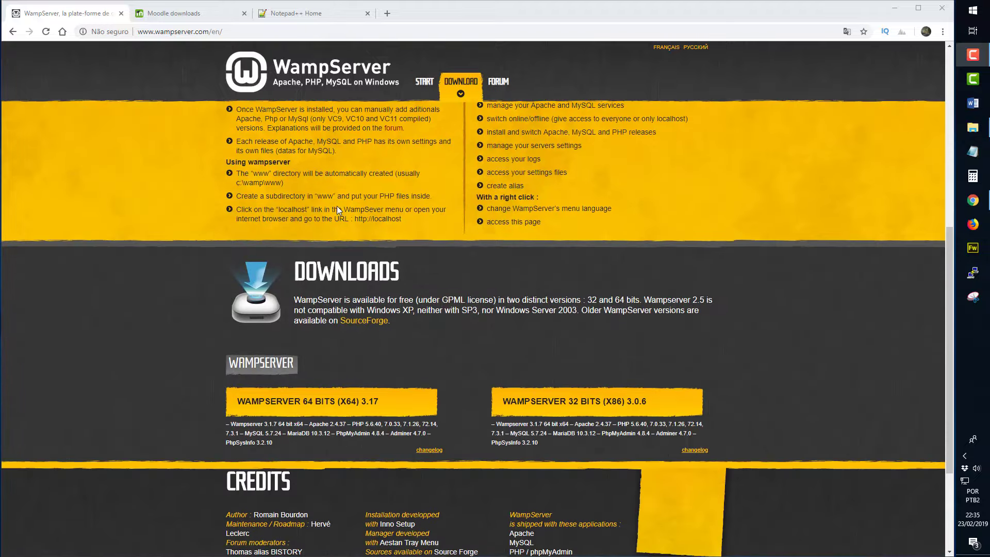
pyautogui.scroll(-3, 337, 205)
pyautogui.scroll(-1, 338, 209)
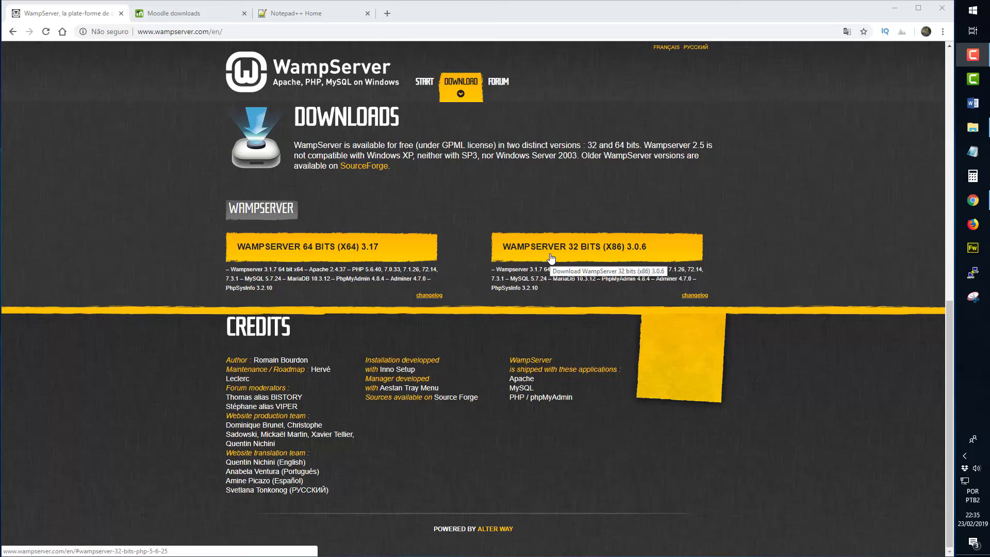
pyautogui.rightClick(972, 16)
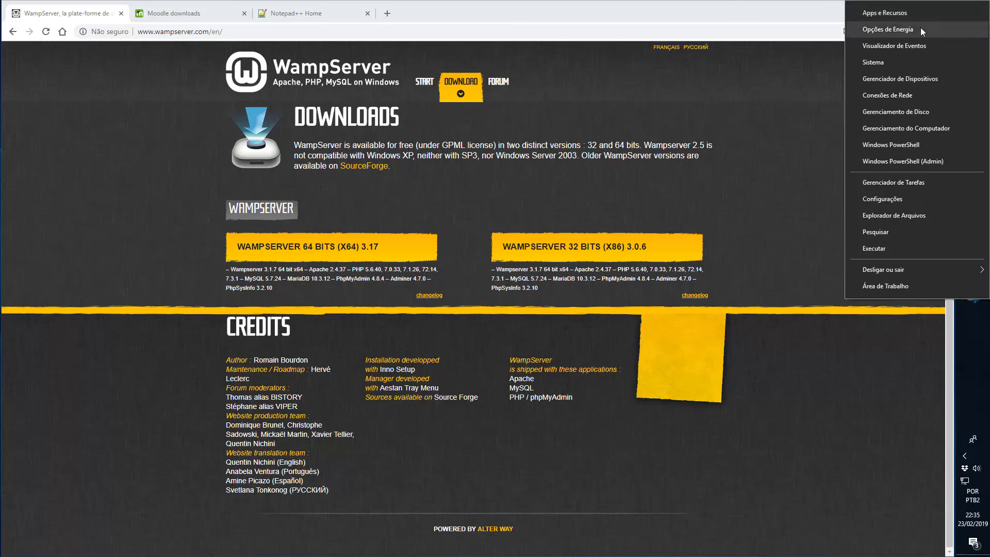
pyautogui.click(873, 62)
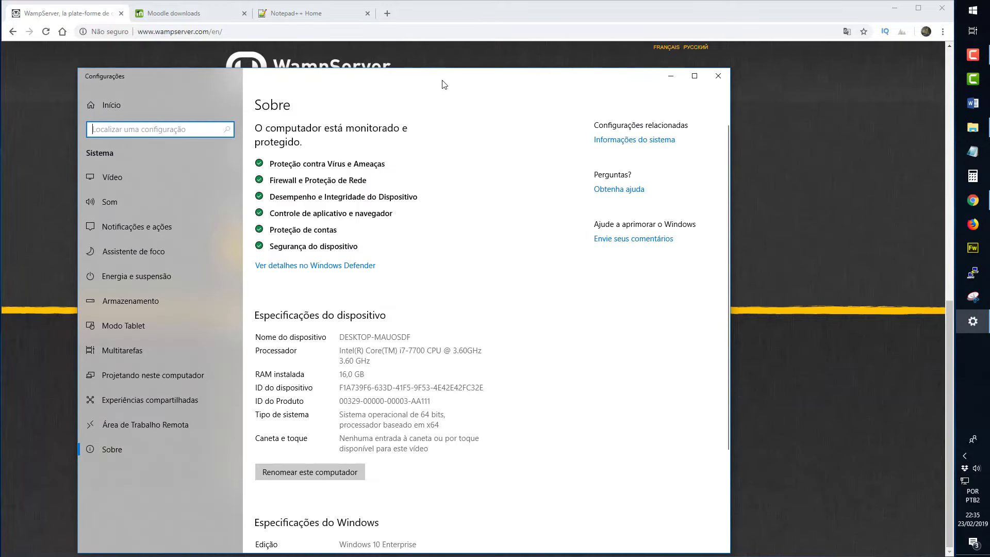
pyautogui.moveTo(441, 84); pyautogui.dragTo(561, 45)
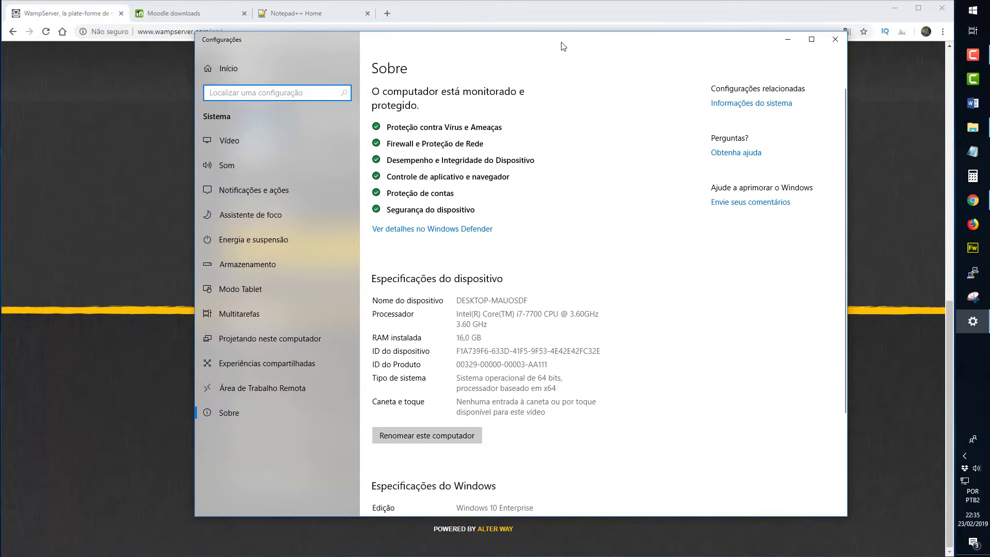
pyautogui.click(428, 380)
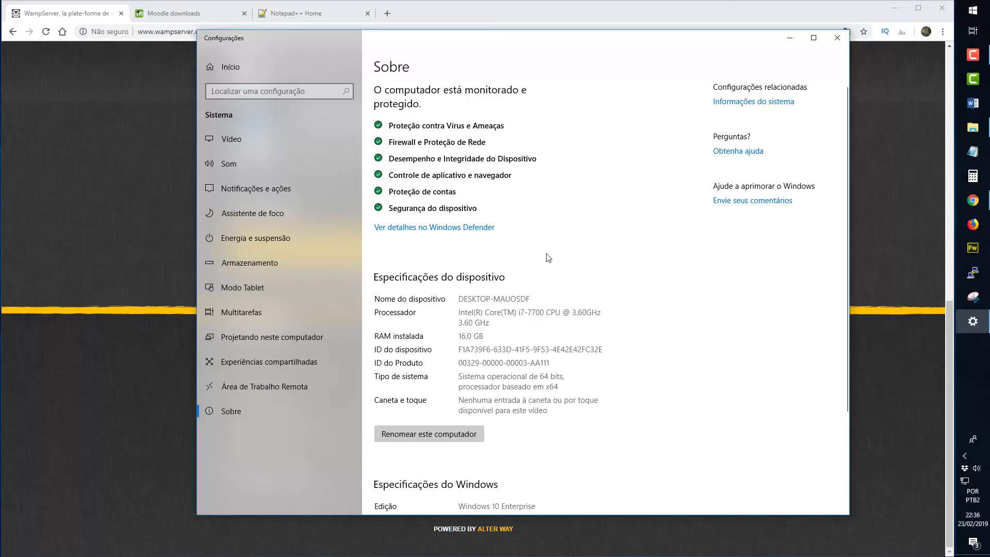
pyautogui.click(839, 42)
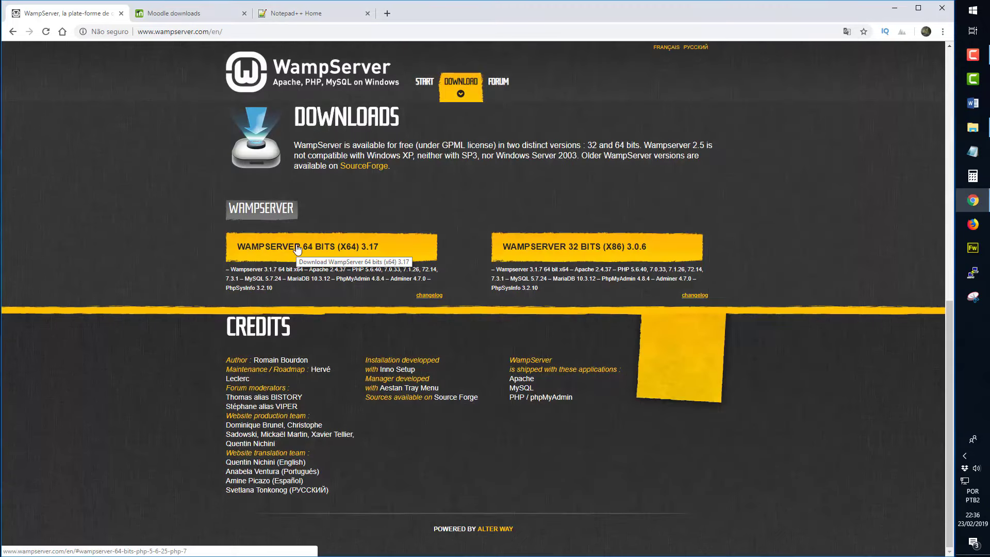
# Step: Try the direct download of WampServer 64 bits (x64) 3.17 and dismiss the save dialog
pyautogui.click(297, 249)
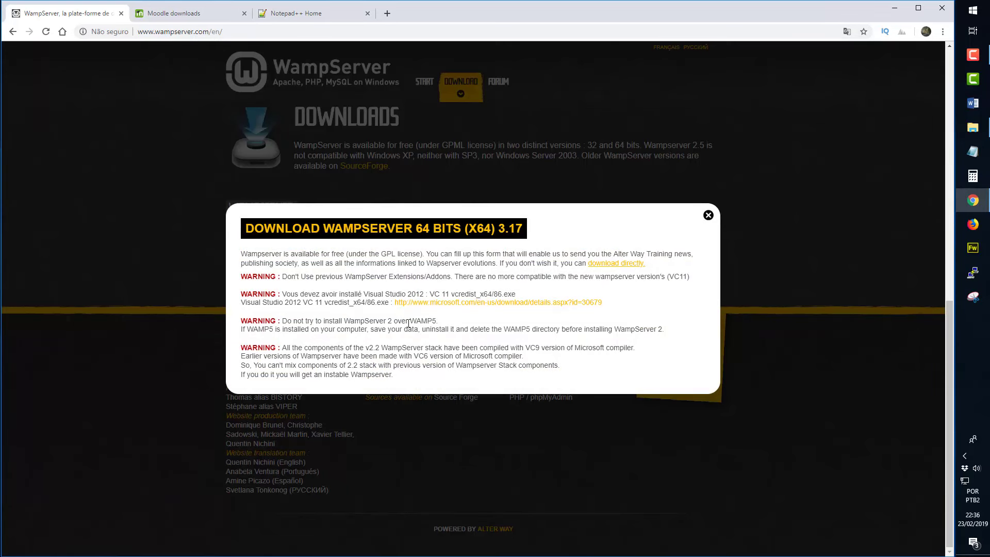
pyautogui.click(627, 268)
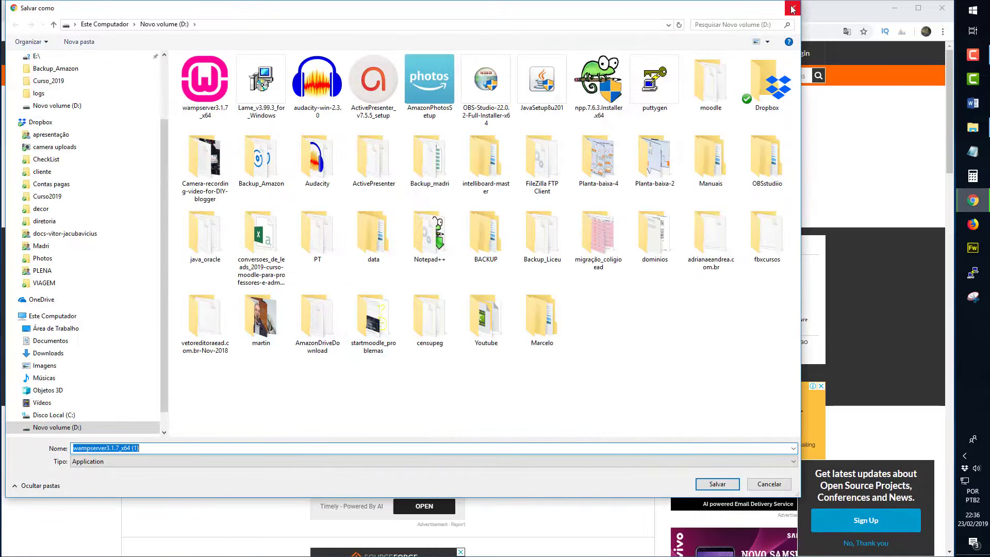
pyautogui.press('Return')
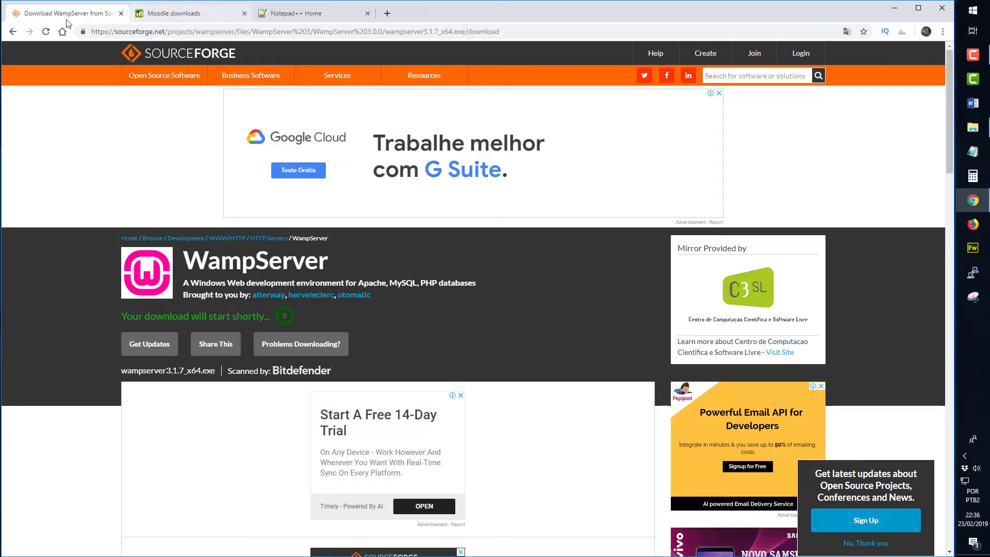
# Step: Download the Moodle 3.6.2+ zip package and save it as moodle in the moodle folder on drive D:
pyautogui.click(155, 18)
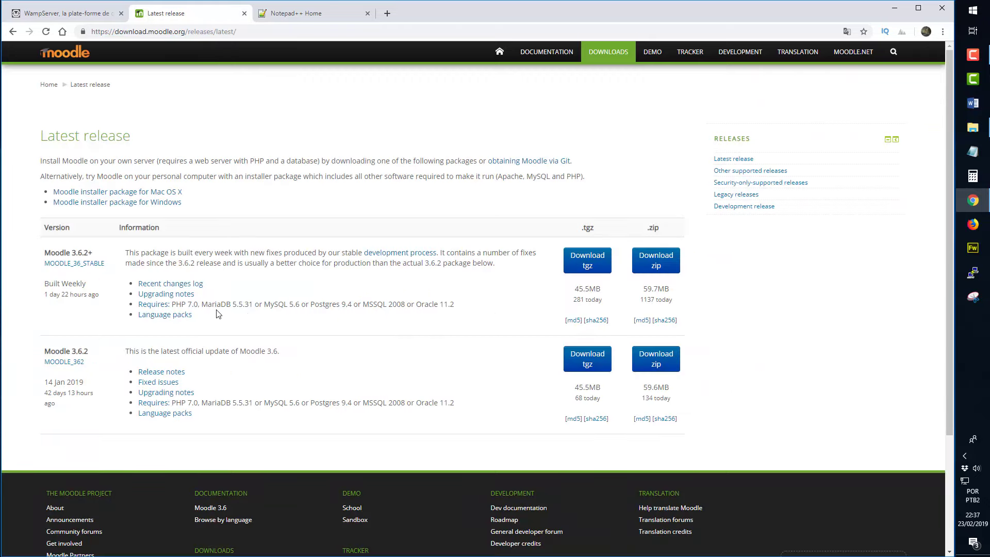
pyautogui.click(656, 267)
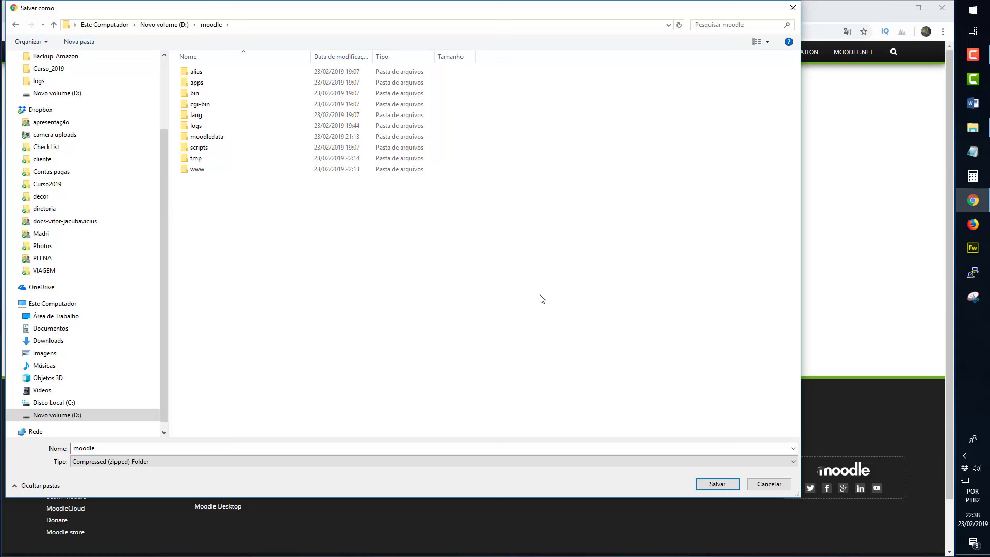
pyautogui.click(718, 484)
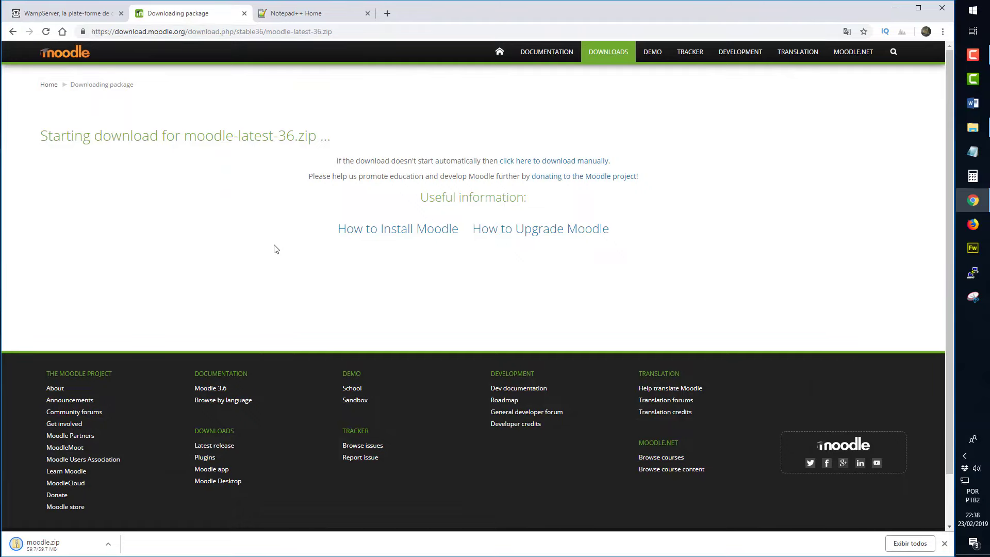
# Step: Review the open Notepad++ and WampServer pages
pyautogui.click(299, 13)
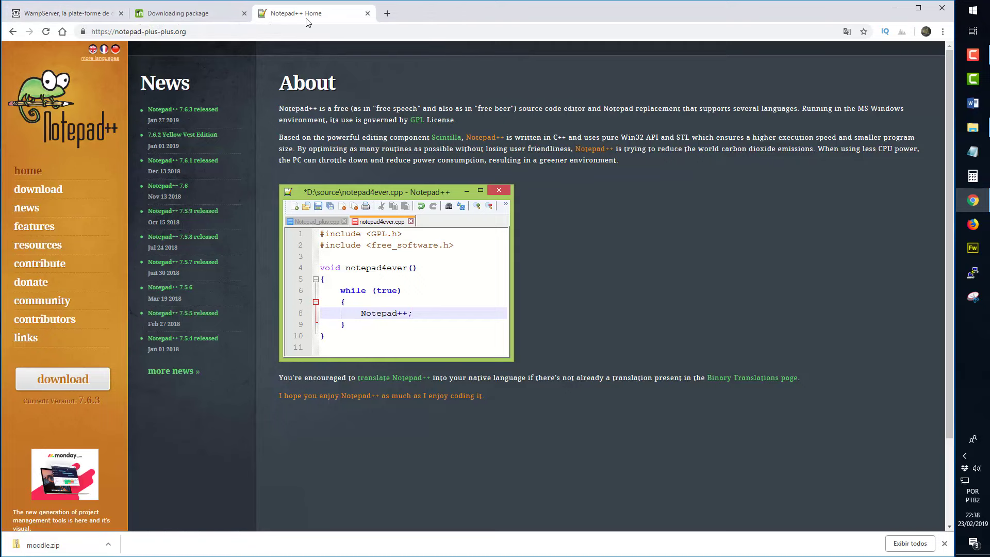
pyautogui.click(79, 20)
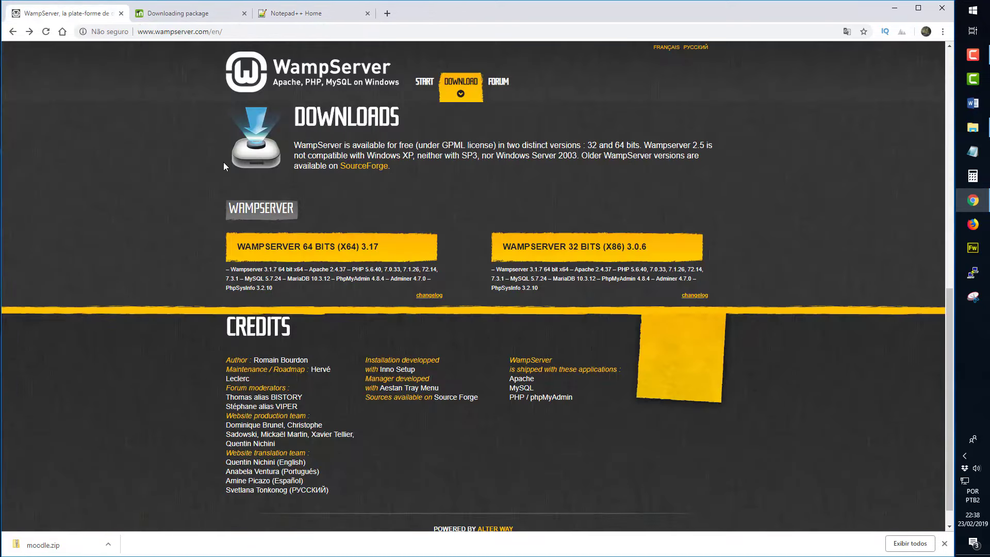
pyautogui.click(283, 19)
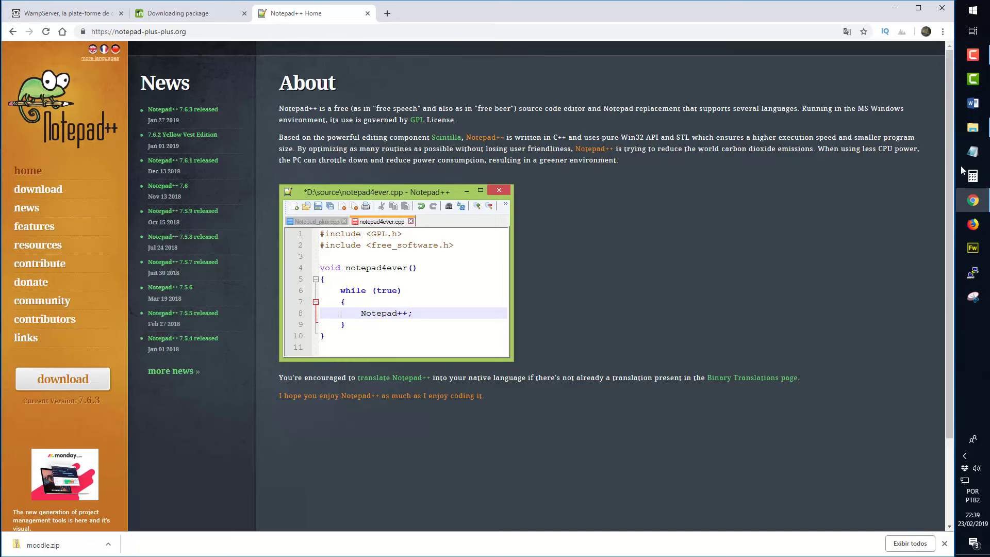
# Step: Switch to File Explorer and move the moodle zip archive from D:\moodle into its www subfolder
pyautogui.moveTo(977, 136)
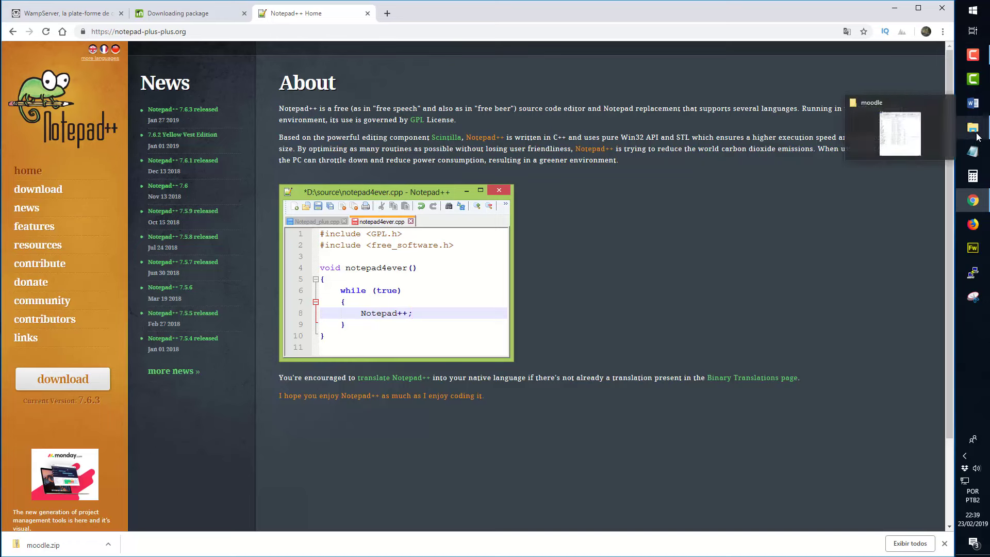
pyautogui.click(900, 133)
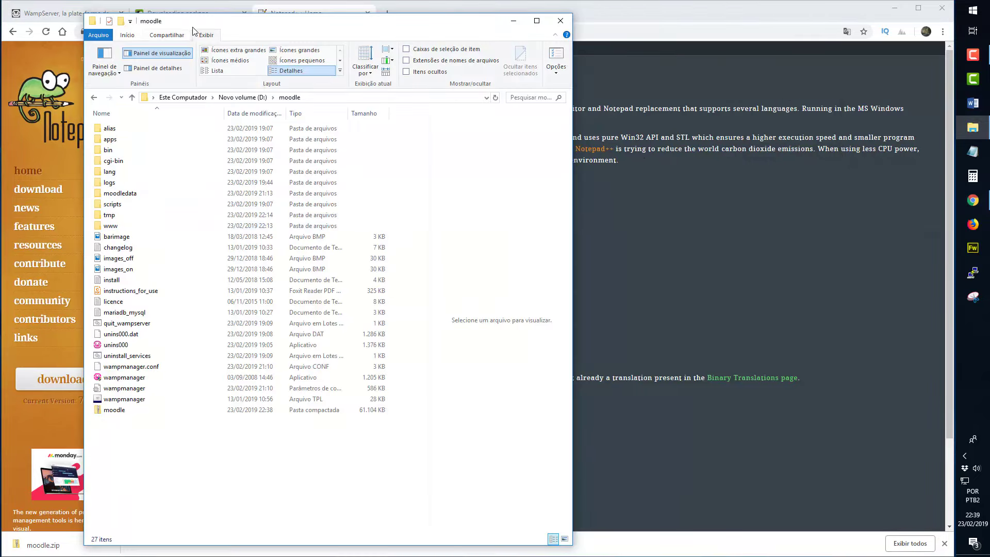
pyautogui.moveTo(259, 30); pyautogui.dragTo(318, 21)
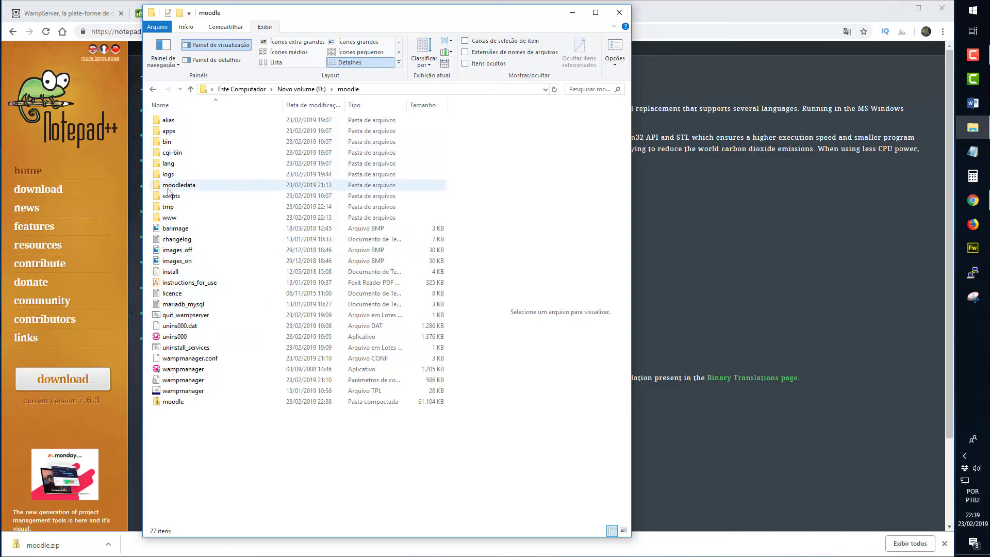
pyautogui.click(170, 220)
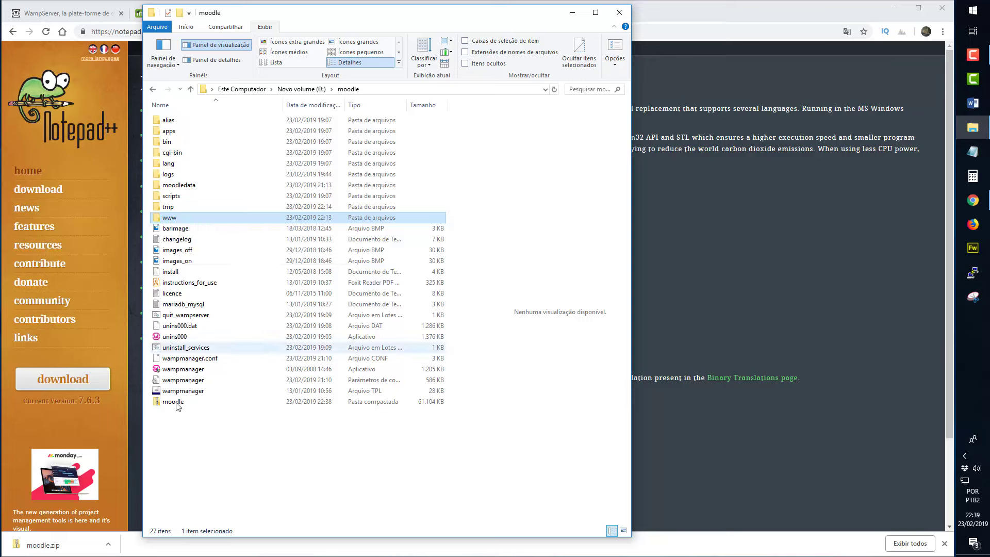
pyautogui.moveTo(168, 406); pyautogui.dragTo(173, 222)
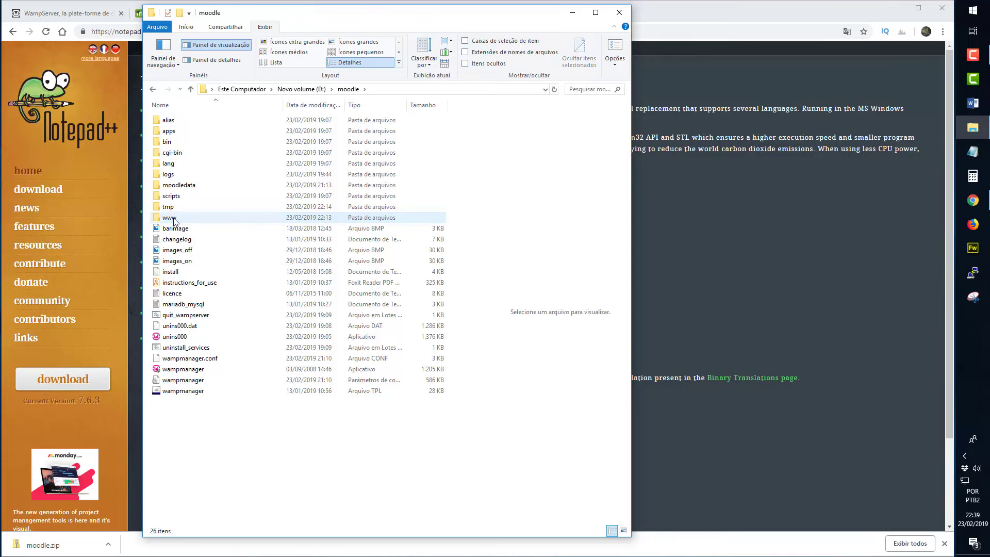
# Step: Extract the moodle zip archive inside the www folder
pyautogui.doubleClick(174, 222)
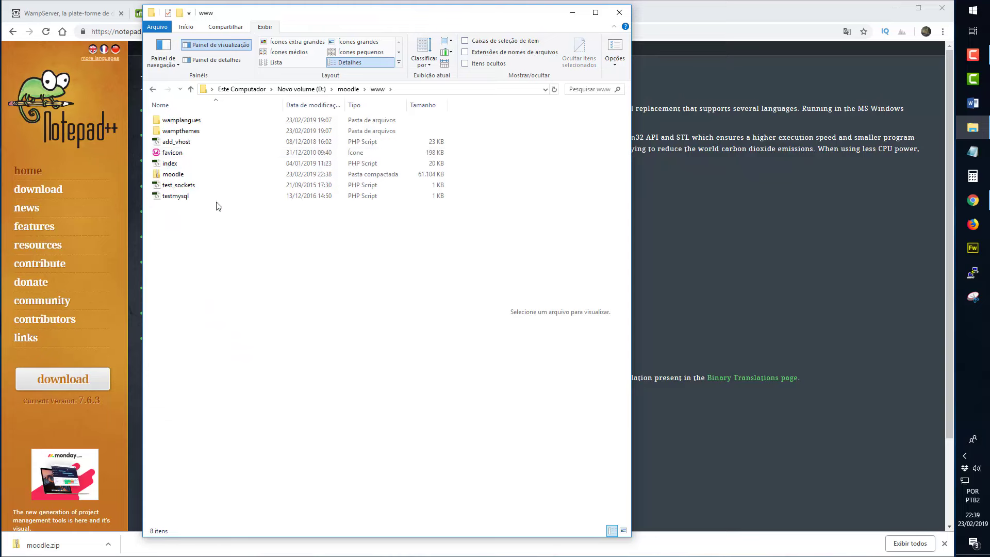
pyautogui.click(171, 178)
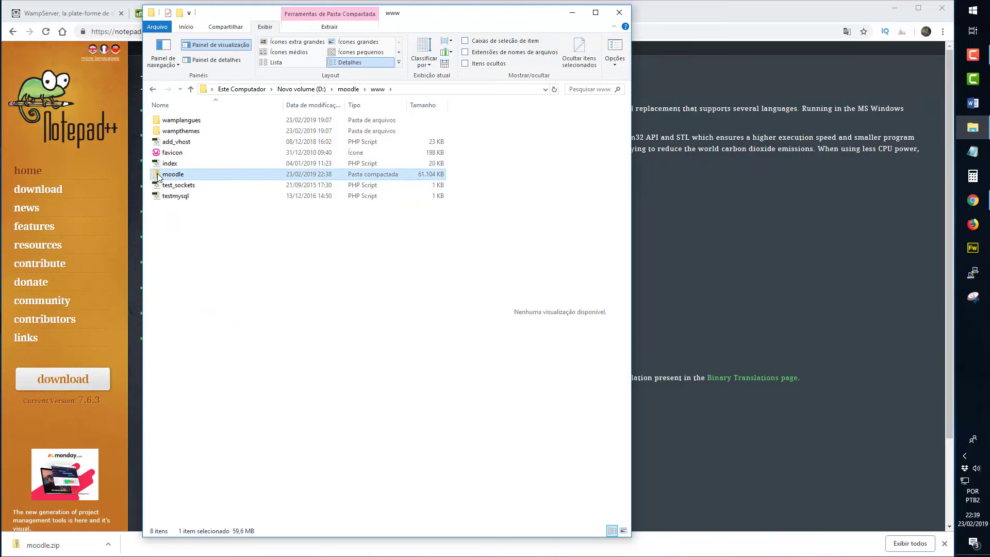
pyautogui.rightClick(172, 178)
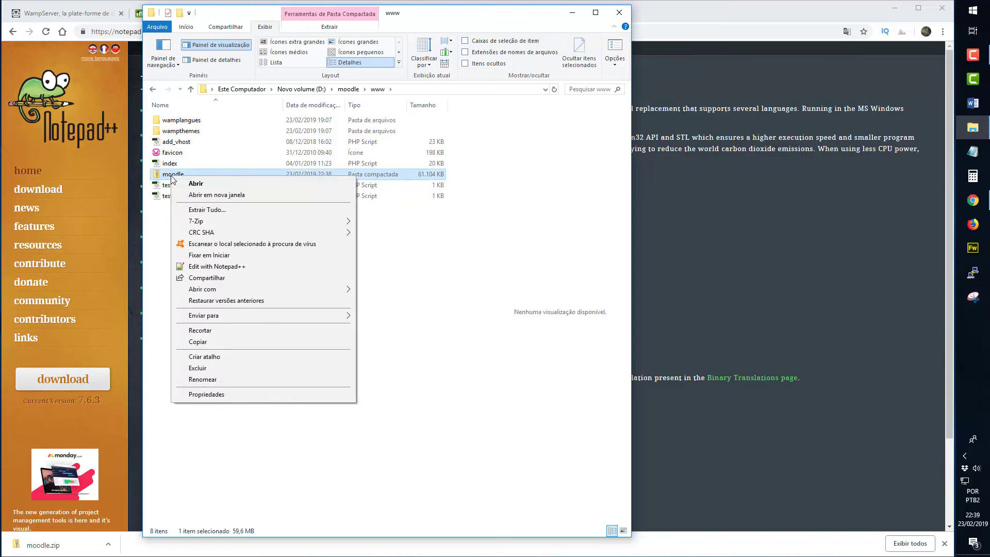
pyautogui.click(204, 209)
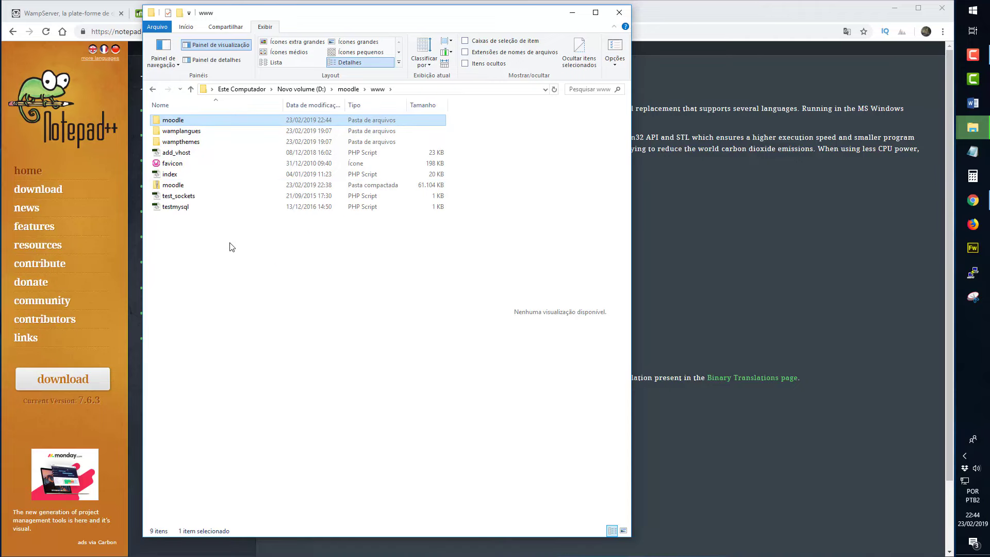
# Step: Go back to D:\moodle and open the extracted moodle folder inside www to examine its contents
pyautogui.click(348, 89)
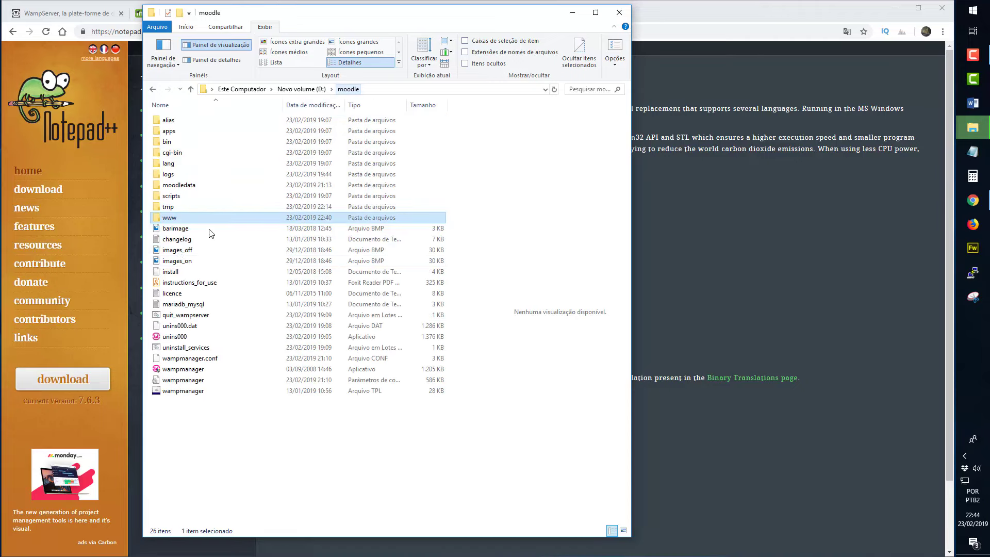
pyautogui.doubleClick(179, 220)
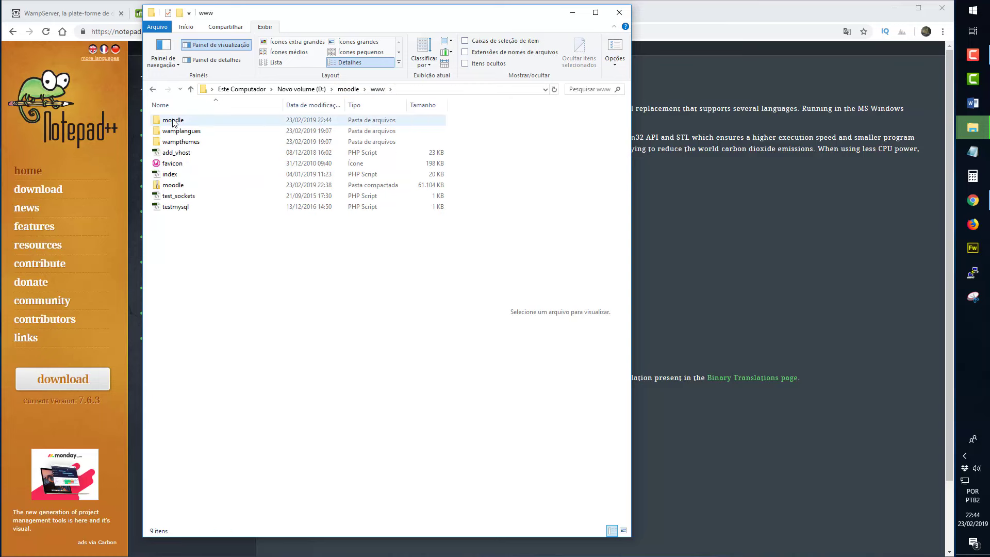
pyautogui.doubleClick(174, 120)
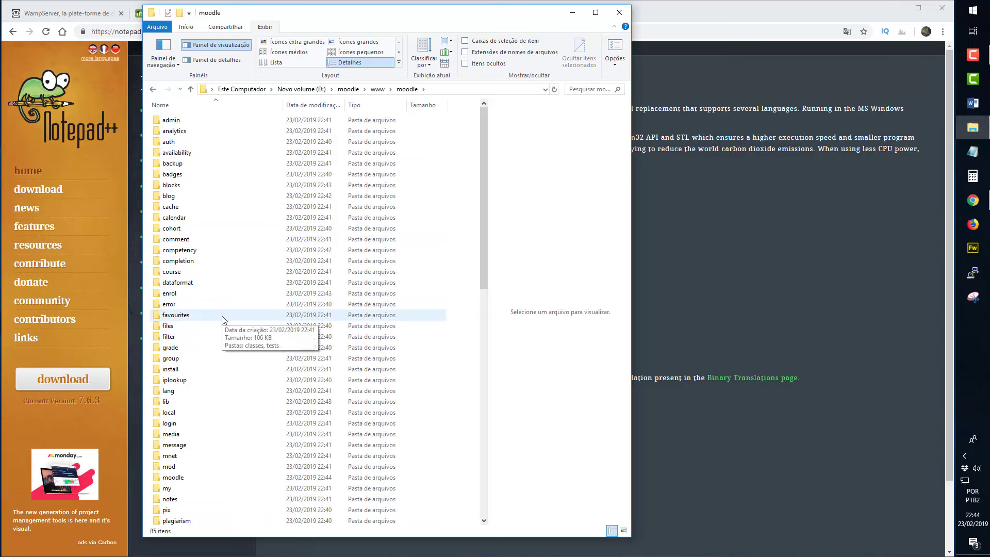
# Step: Delete the moodle zip archive from the www folder, and check the extracted moodle folder once more
pyautogui.click(191, 89)
pyautogui.click(175, 186)
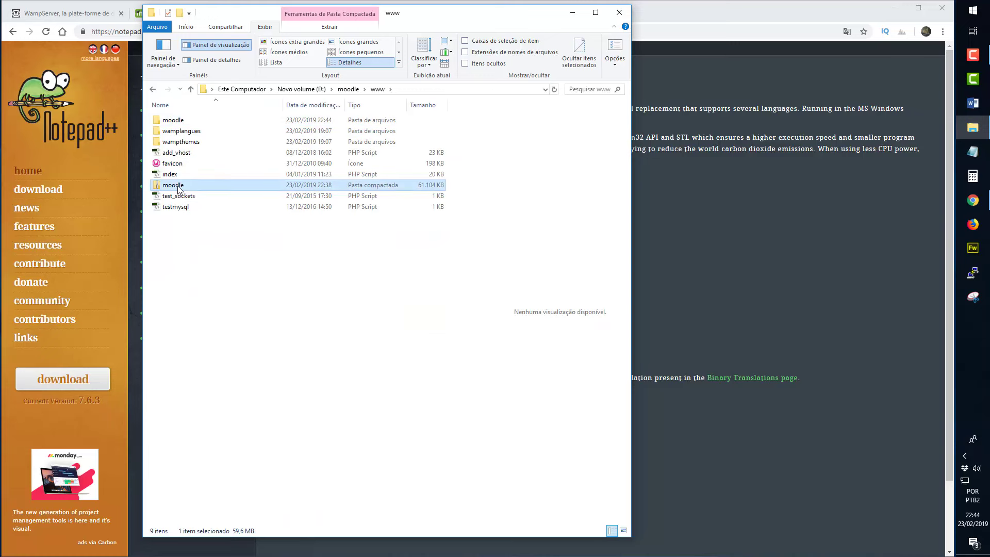
pyautogui.press('Delete')
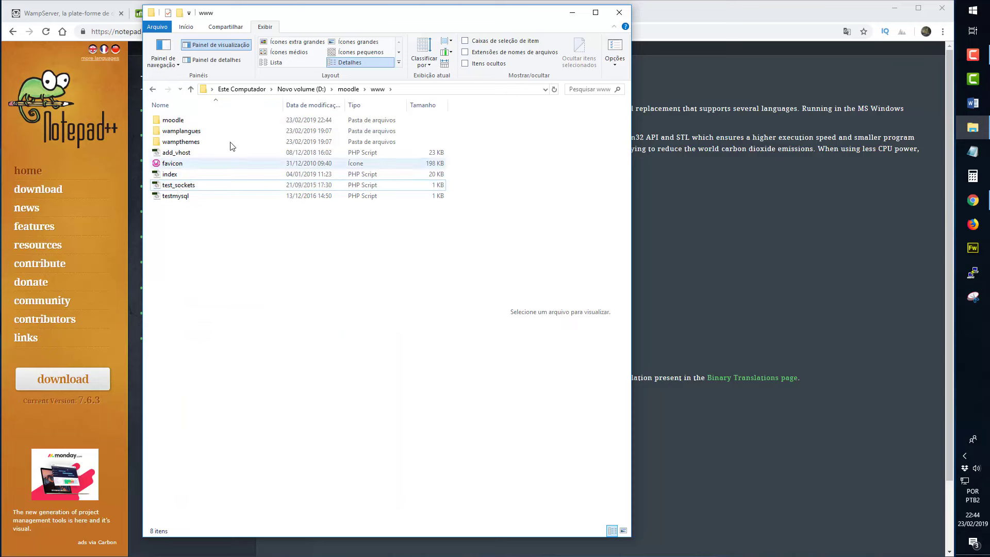
pyautogui.doubleClick(173, 120)
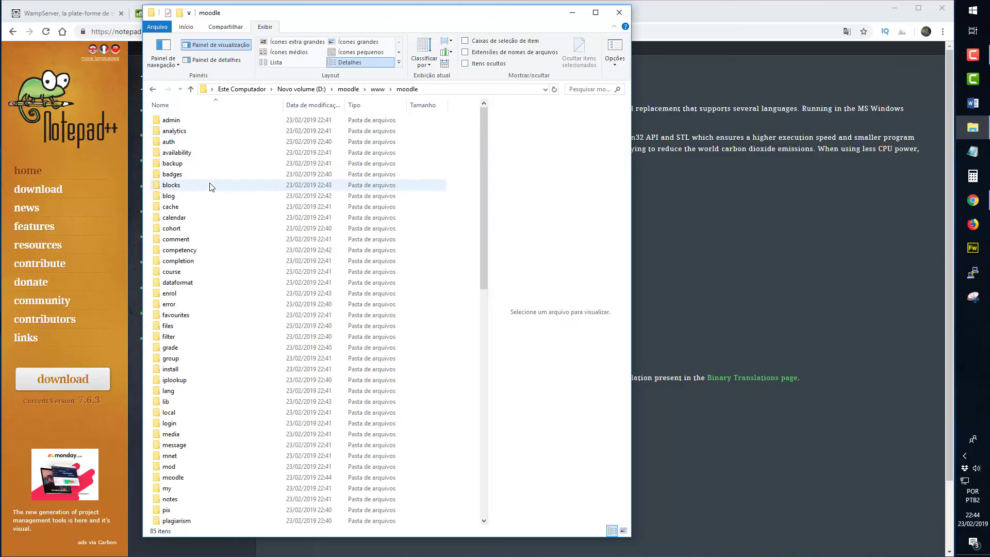
pyautogui.click(191, 89)
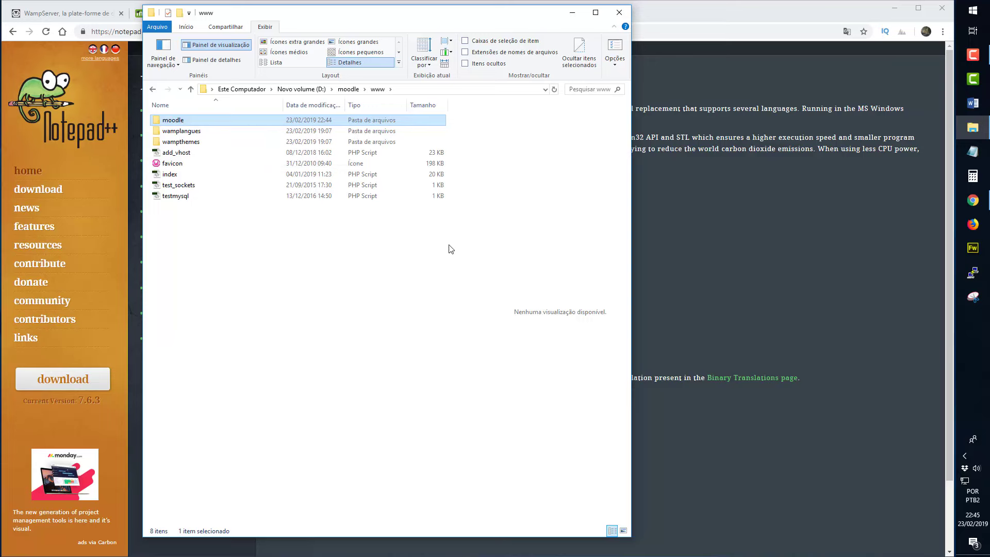
# Step: Switch to Chrome and load localhost/moodle/ in place of the Notepad++ site
pyautogui.click(679, 280)
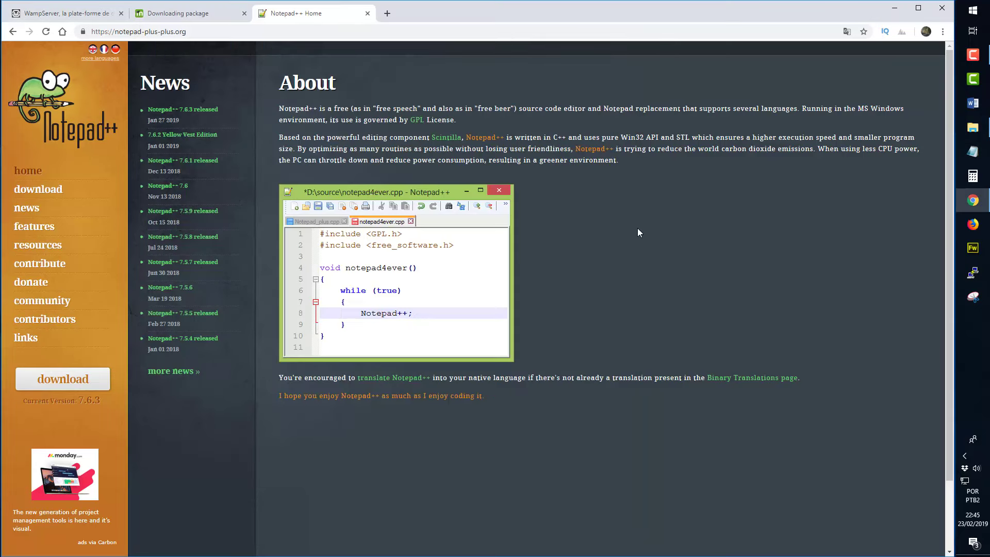
pyautogui.click(234, 31)
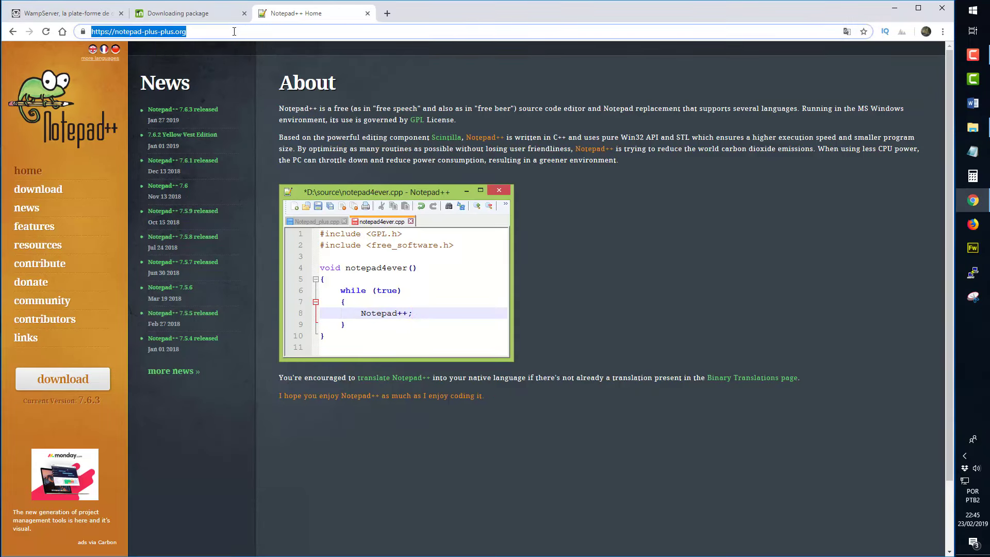
pyautogui.write('localhost/moodle/')
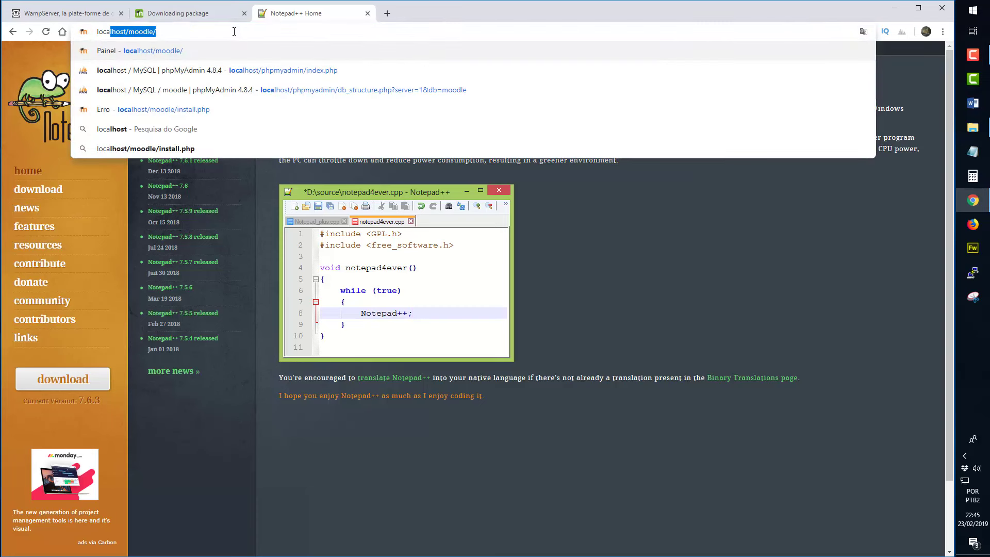
pyautogui.press('Return')
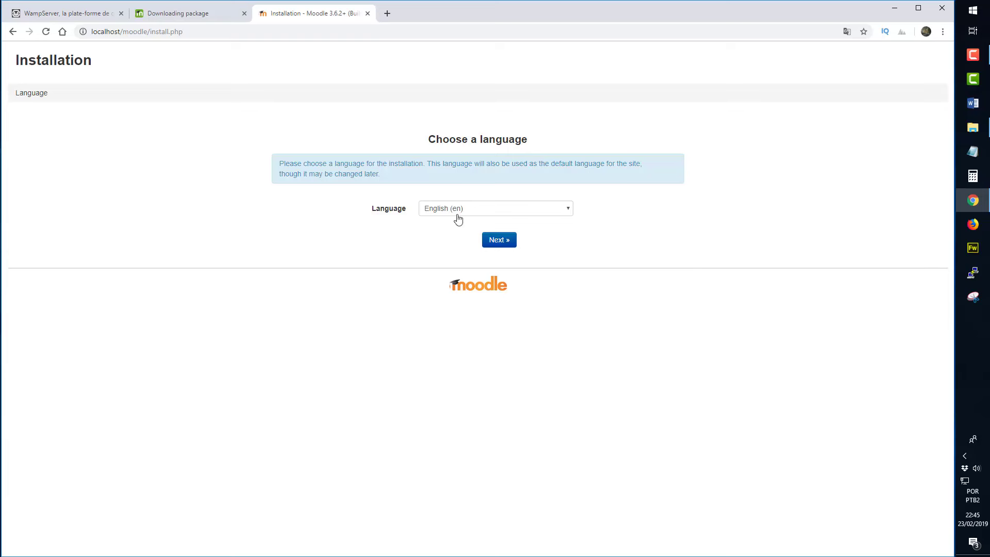
# Step: Stop all WampServer services and shorten the page address to localhost/moodle/
pyautogui.click(964, 456)
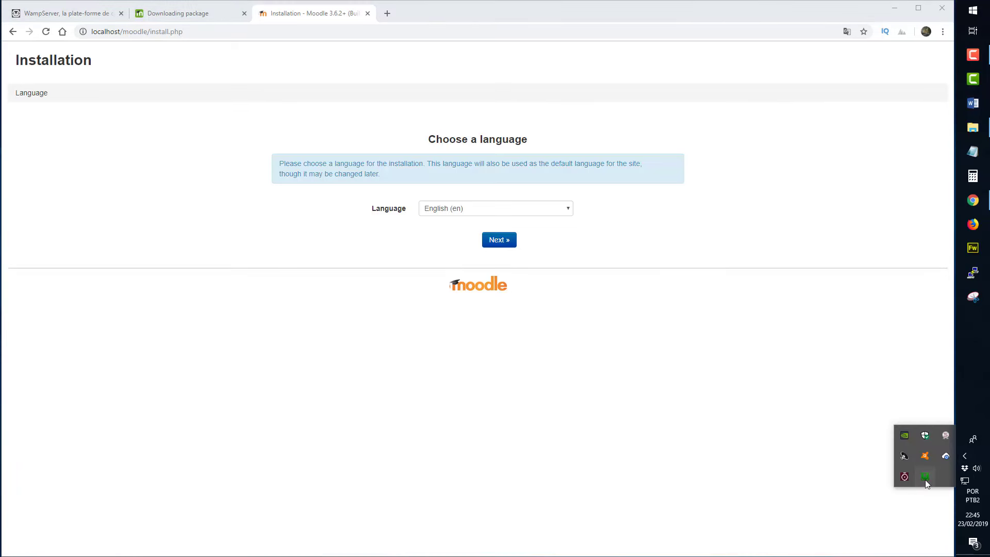
pyautogui.click(925, 478)
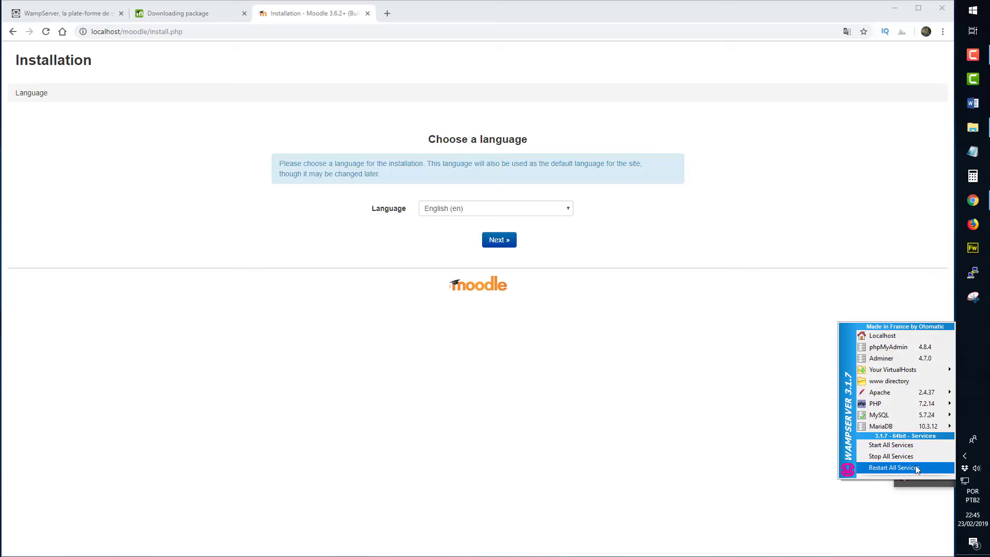
pyautogui.click(913, 457)
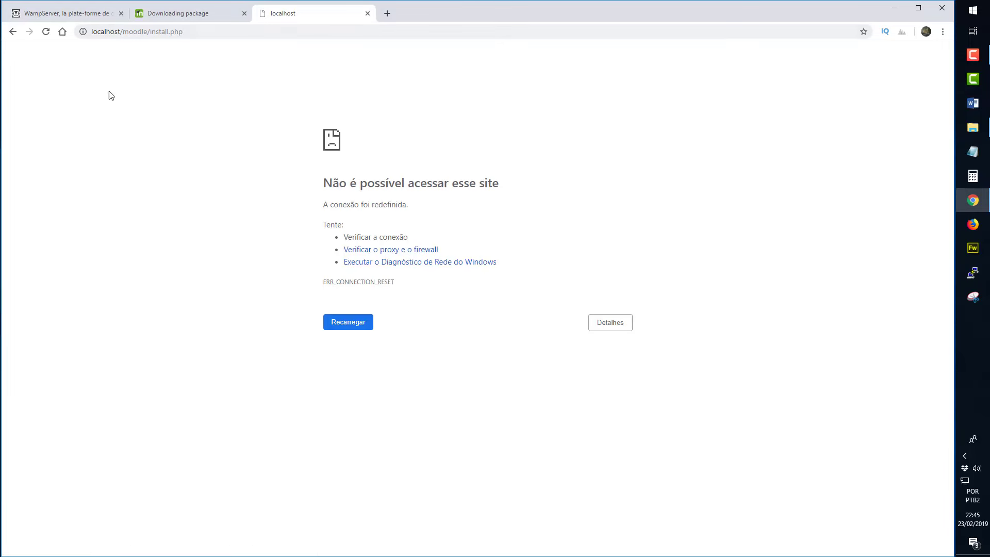
pyautogui.moveTo(150, 34); pyautogui.dragTo(199, 34)
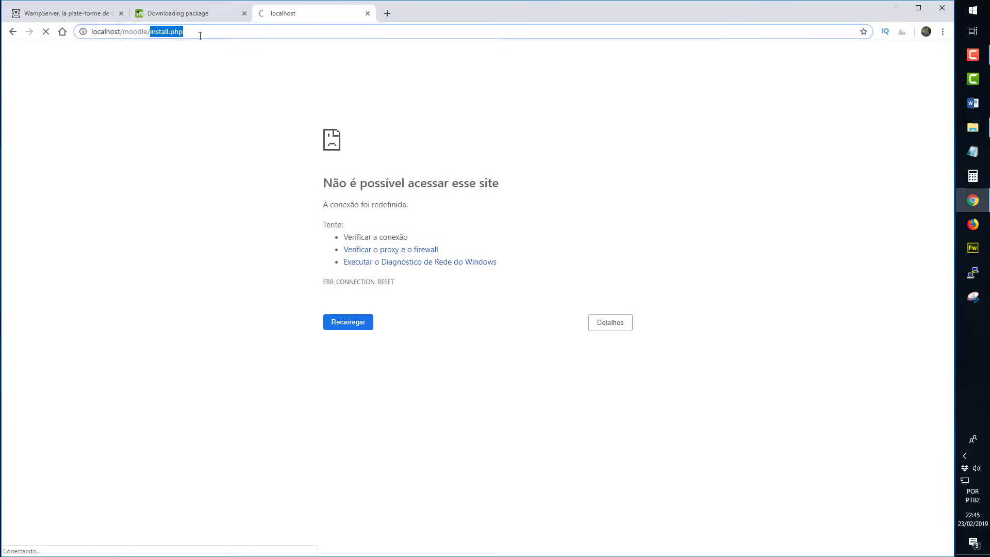
pyautogui.press('BackSpace')
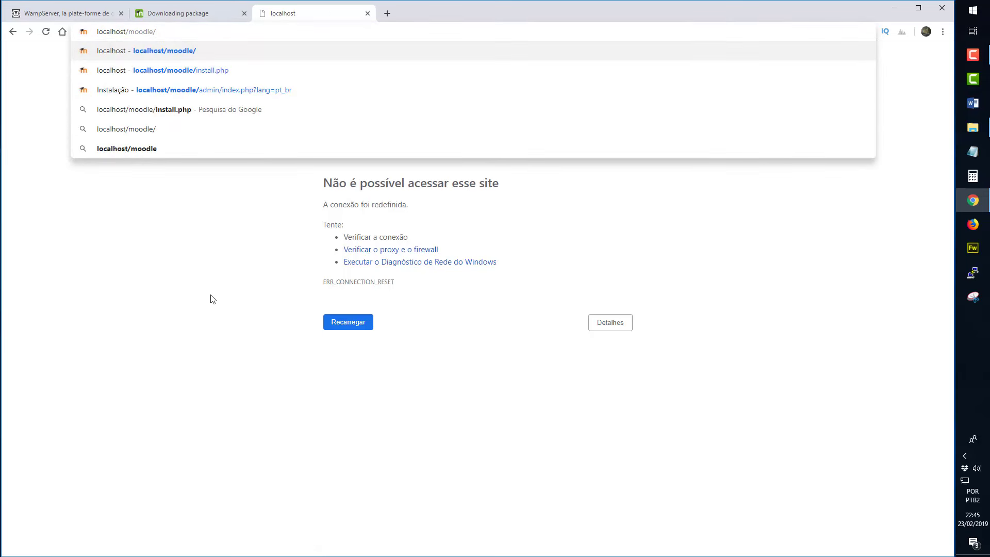
pyautogui.click(212, 295)
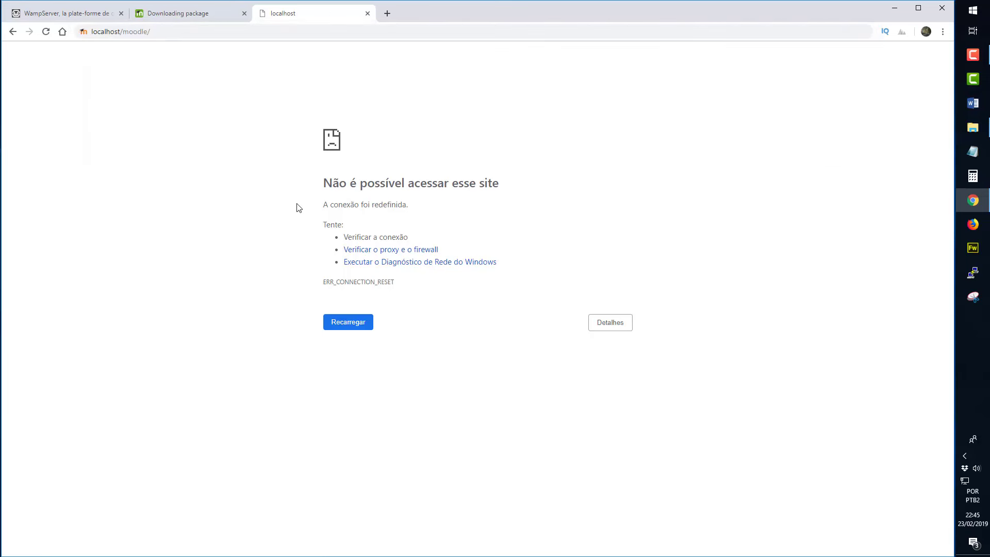
# Step: Start all WampServer services and reload localhost/moodle/ in the browser
pyautogui.click(965, 457)
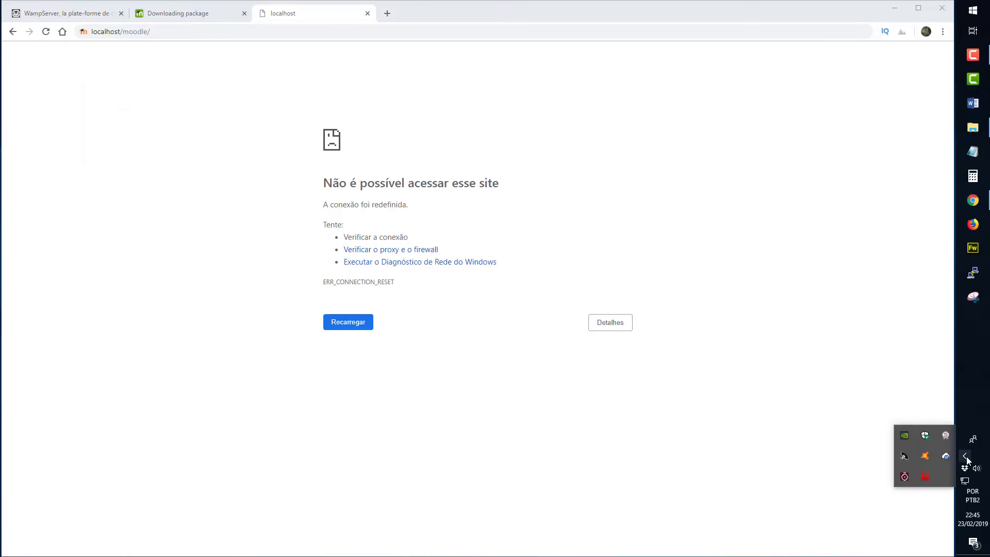
pyautogui.click(925, 478)
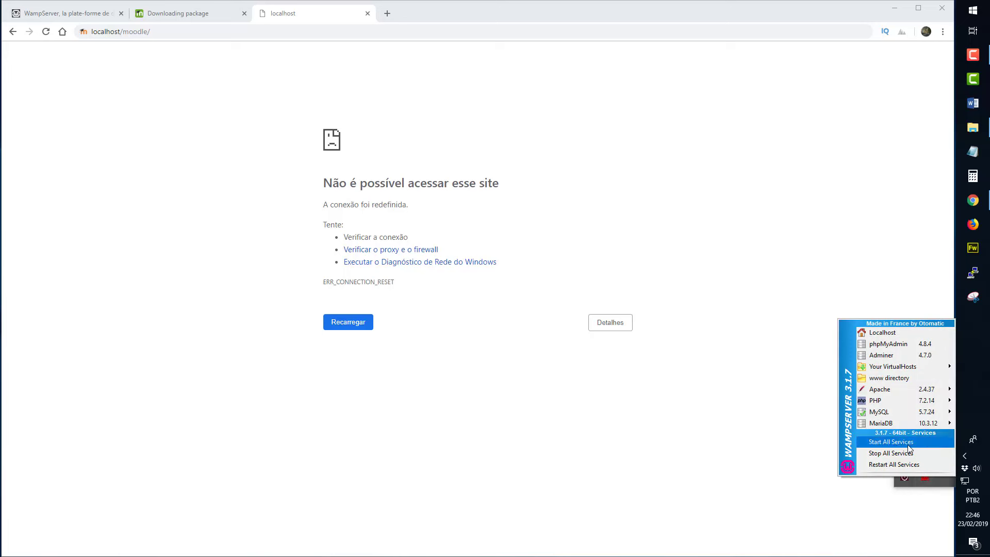
pyautogui.click(892, 442)
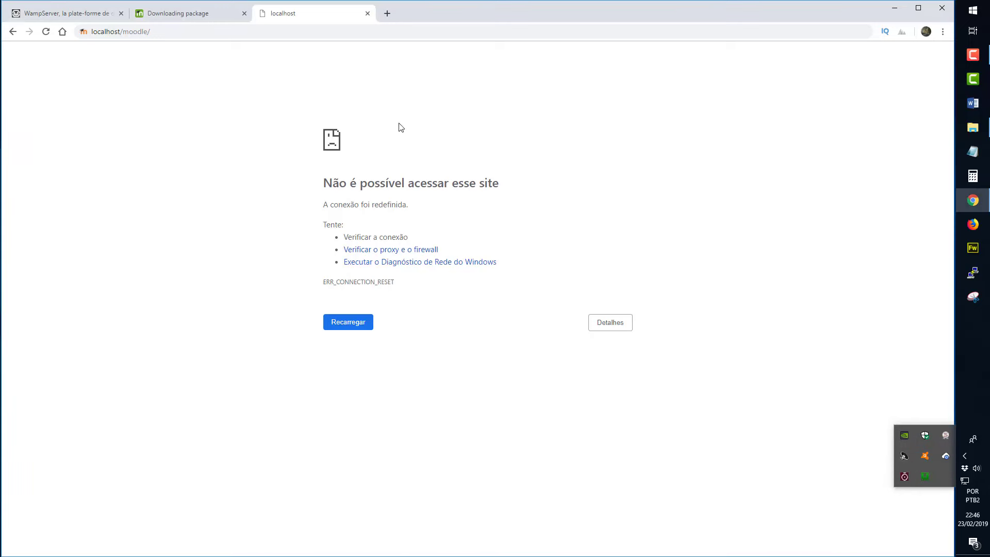
pyautogui.click(274, 32)
pyautogui.press('Return')
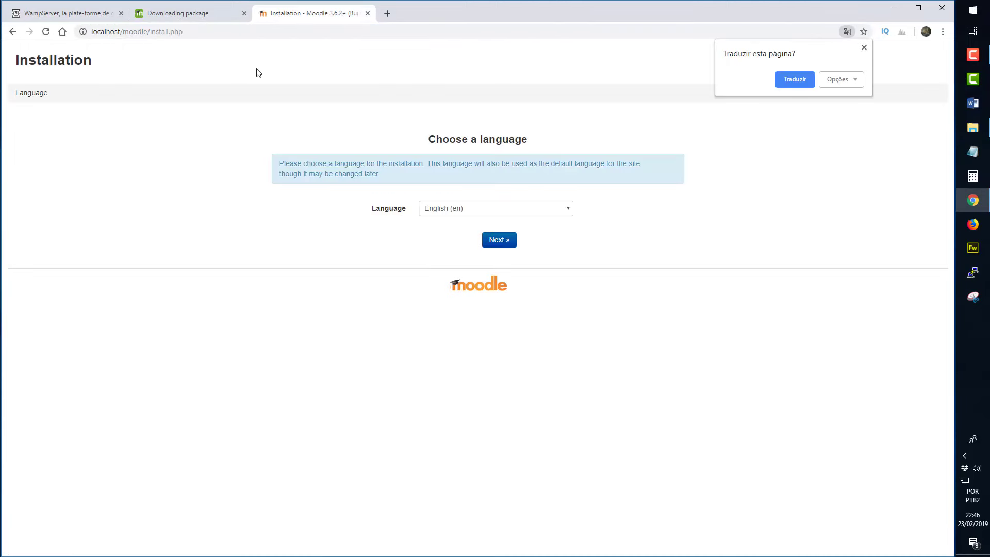
# Step: Choose Português - Brasil (pt_br) as the installation language, and continue to the path confirmation page to review its directories
pyautogui.click(549, 214)
pyautogui.write('port')
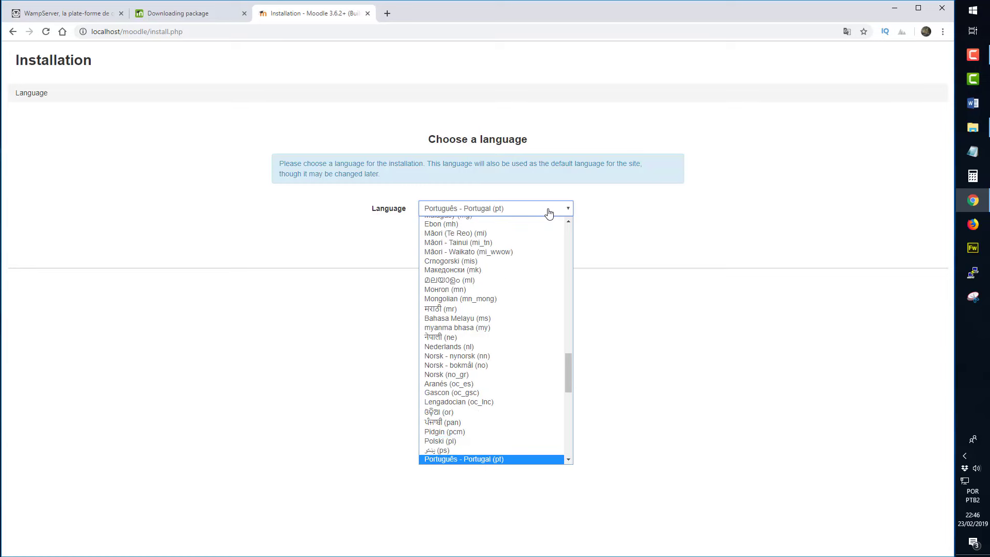
pyautogui.press('Down')
pyautogui.press('Return')
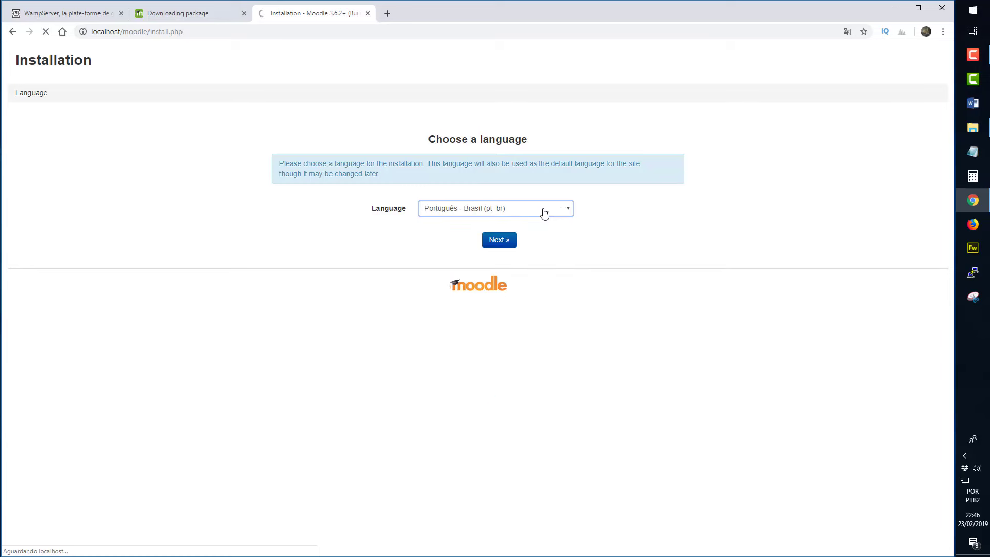
pyautogui.click(499, 241)
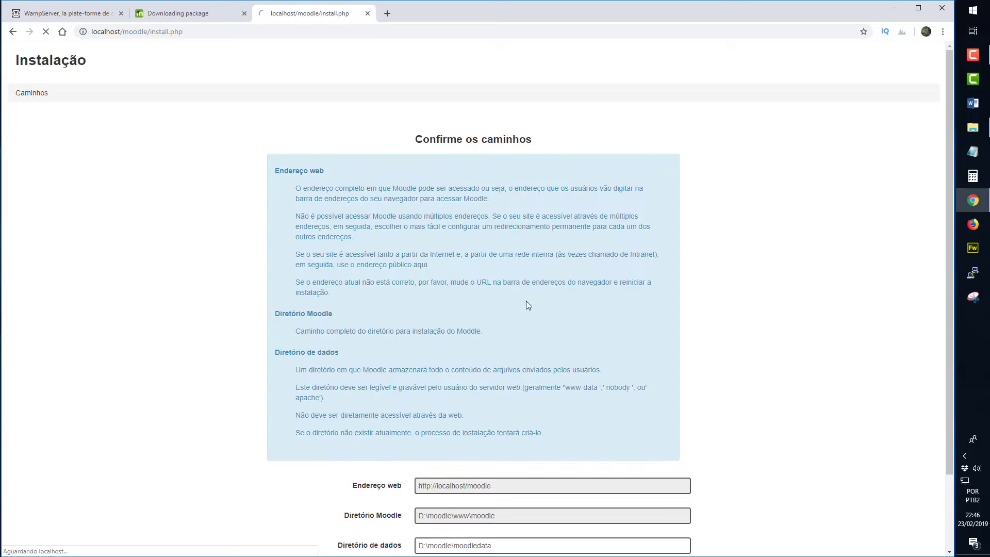
pyautogui.scroll(-3, 529, 306)
pyautogui.scroll(-1, 530, 307)
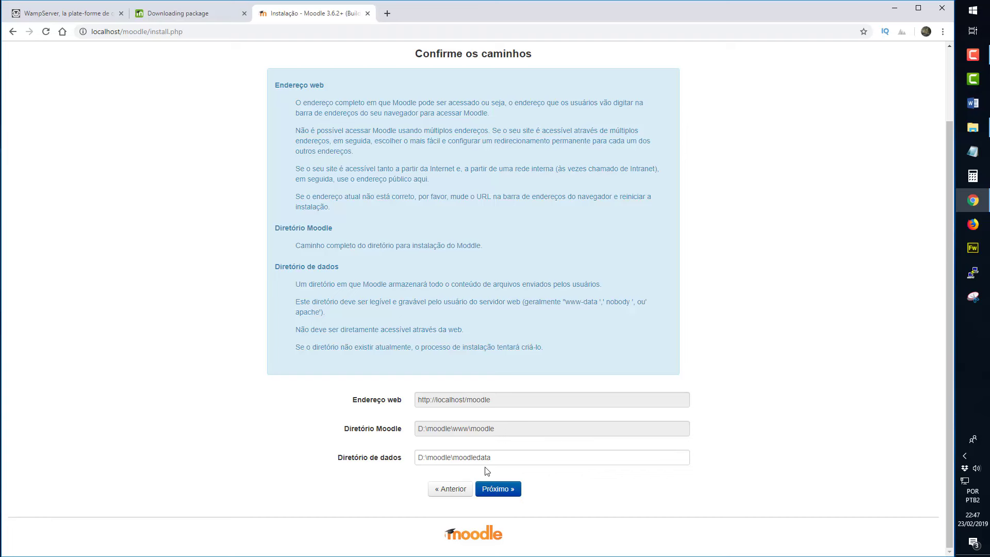
# Step: Open phpMyAdmin from WampServer and log in as root on the MySQL server
pyautogui.click(964, 459)
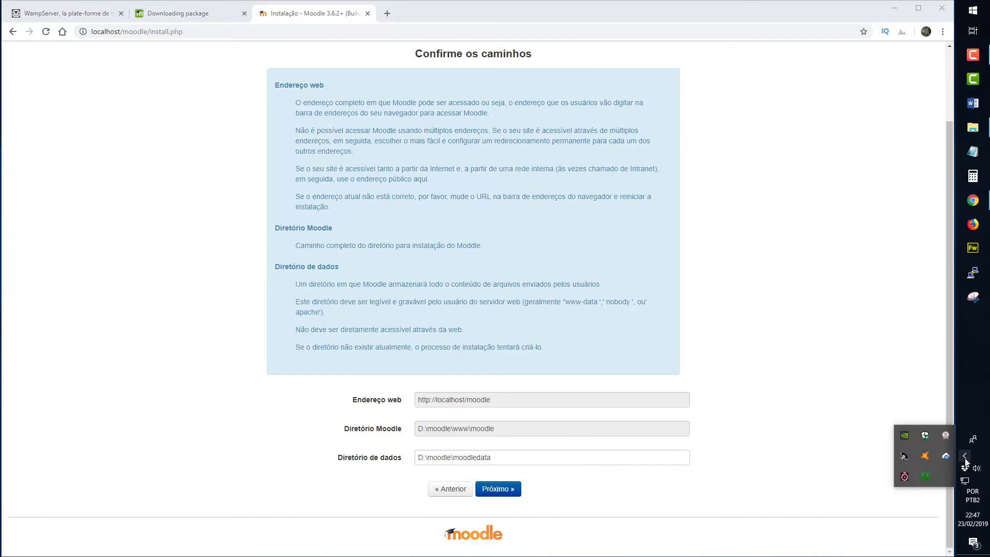
pyautogui.click(923, 477)
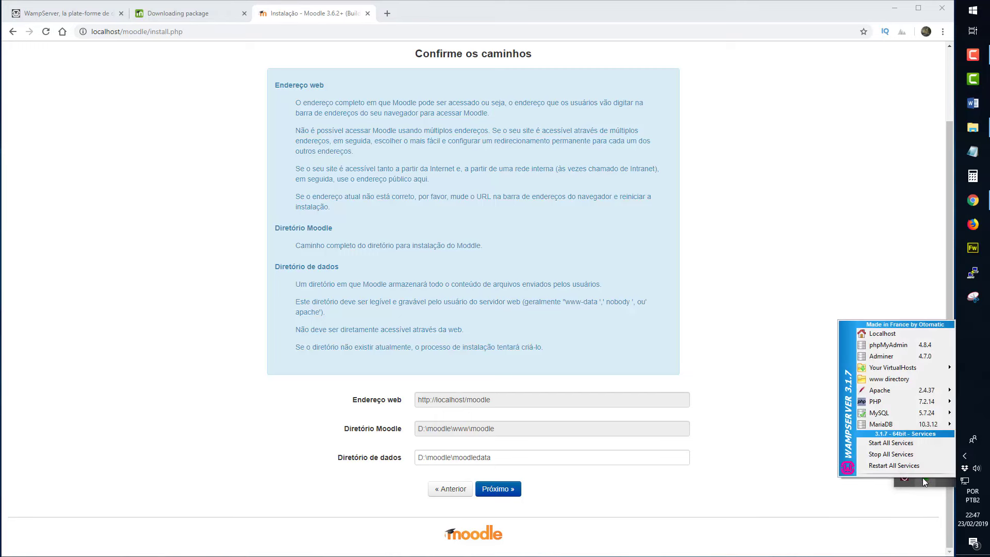
pyautogui.click(894, 347)
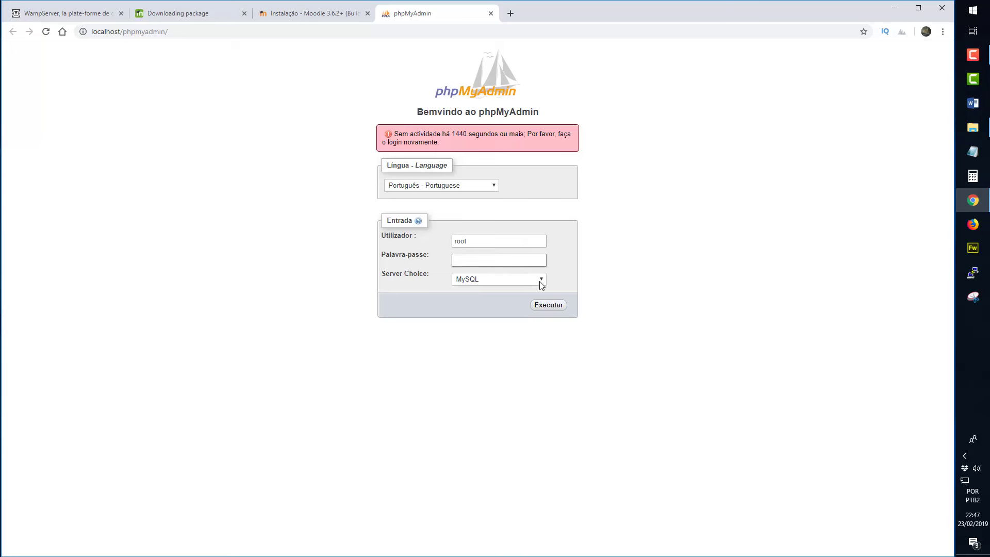
pyautogui.click(550, 308)
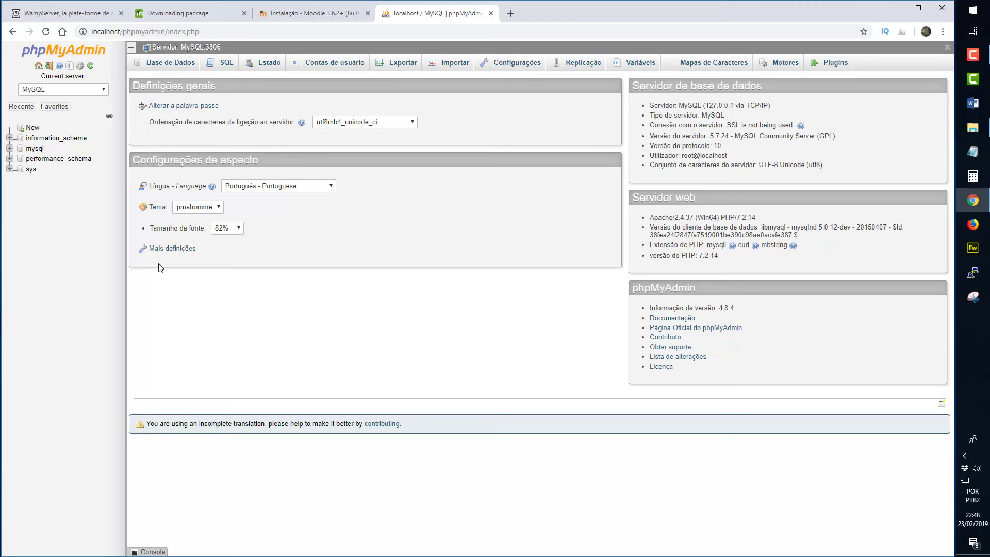
# Step: Begin a new database in phpMyAdmin and name it moodle36
pyautogui.click(35, 131)
pyautogui.click(181, 143)
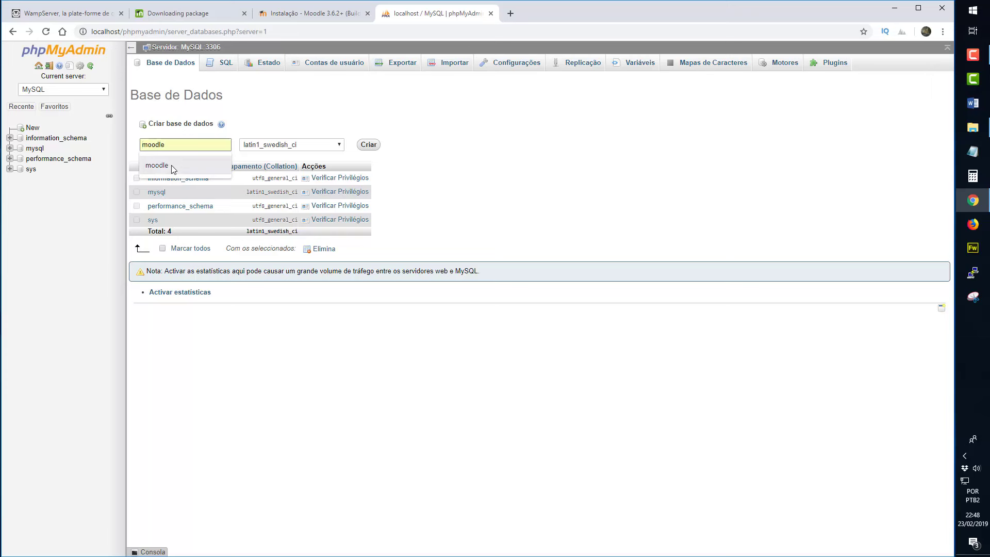
pyautogui.click(171, 165)
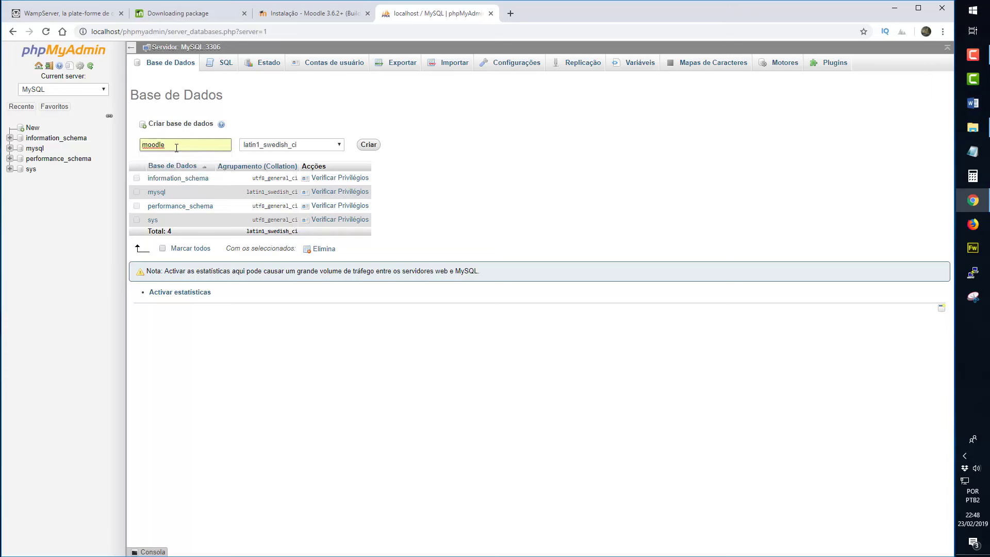
pyautogui.write('36')
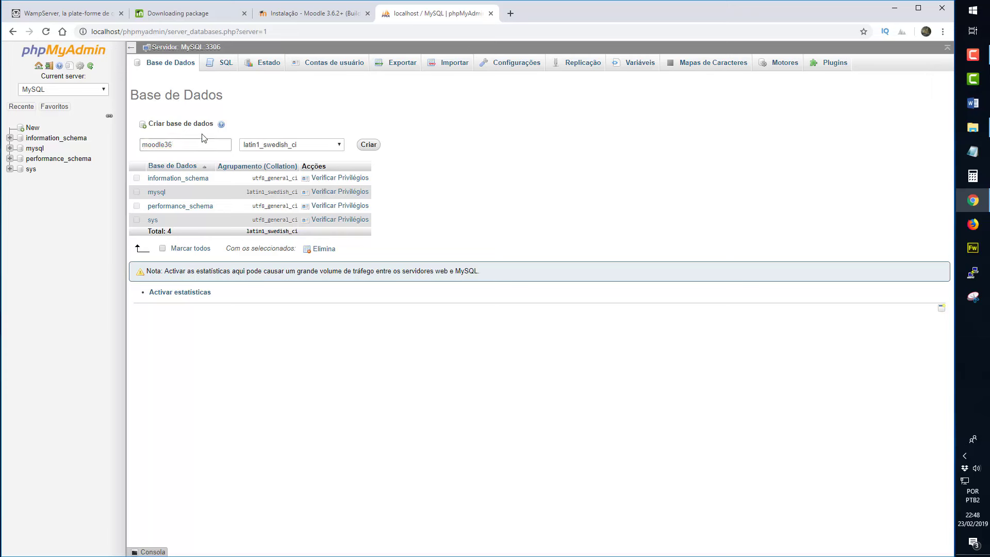
pyautogui.click(177, 147)
# Step: Set the new database's collation to utf8_general_ci and create it
pyautogui.click(339, 147)
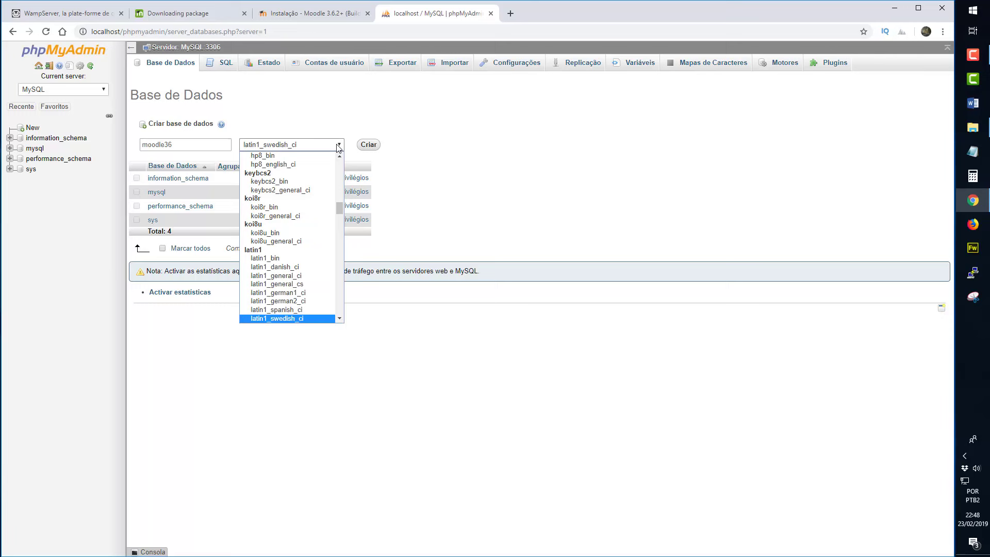
pyautogui.write('utf16_bin')
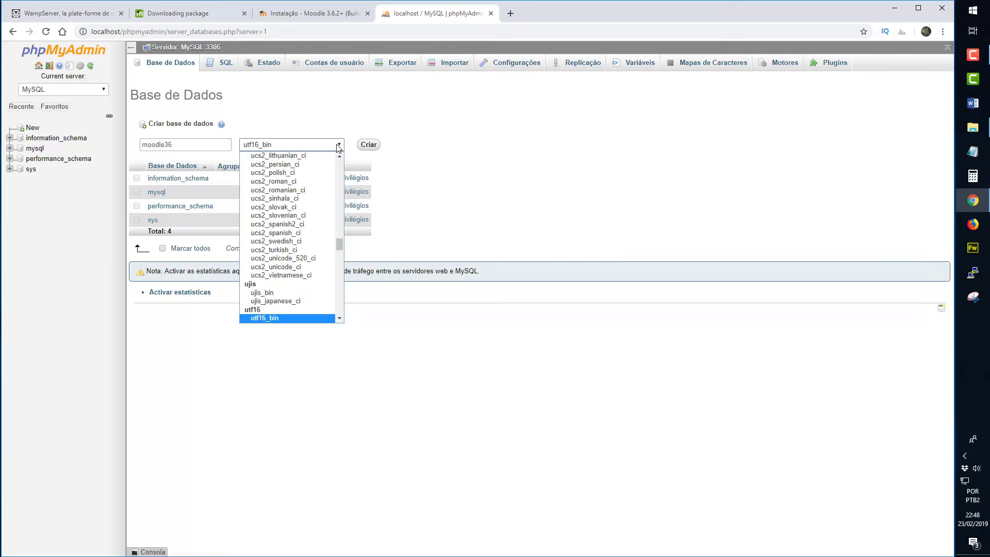
pyautogui.scroll(-3, 339, 309)
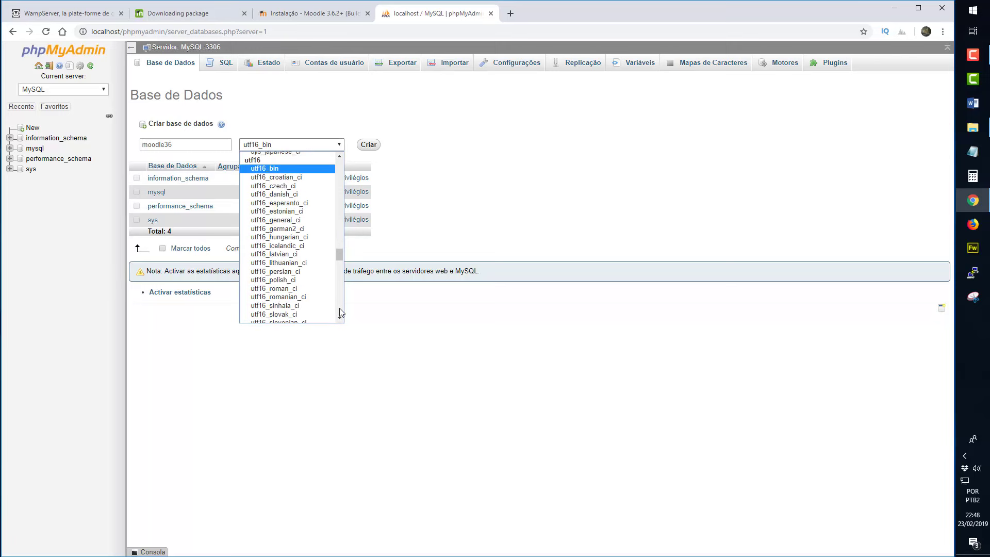
pyautogui.scroll(-10, 339, 308)
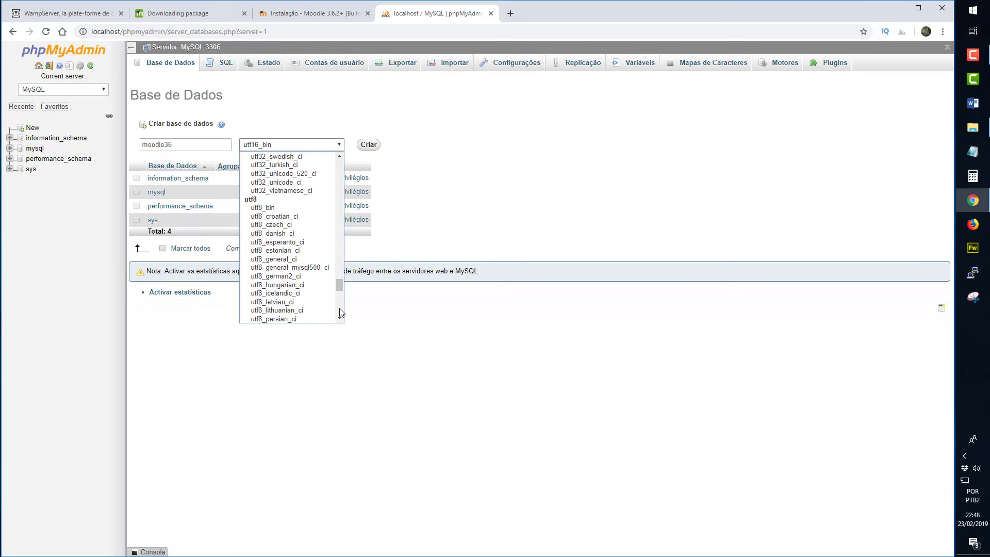
pyautogui.click(275, 259)
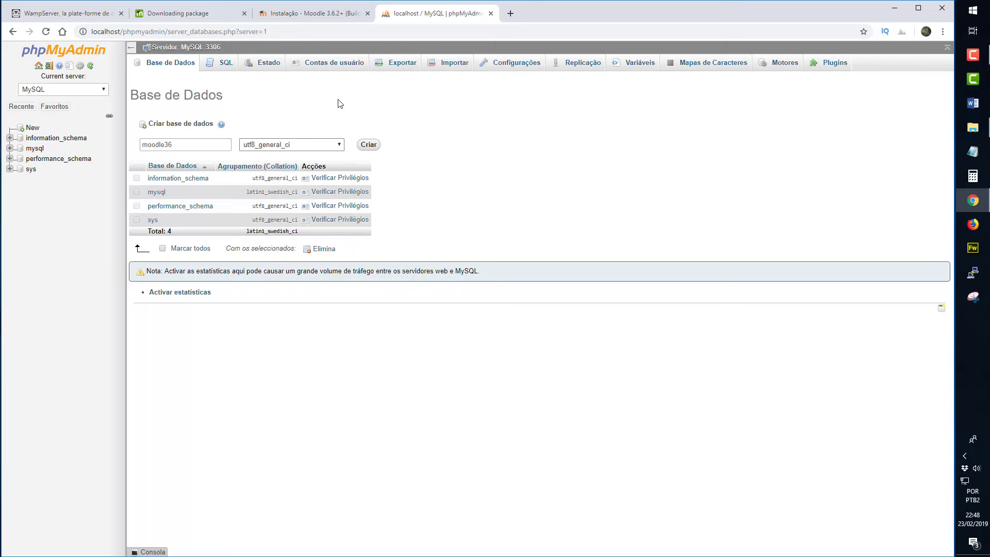
pyautogui.click(369, 145)
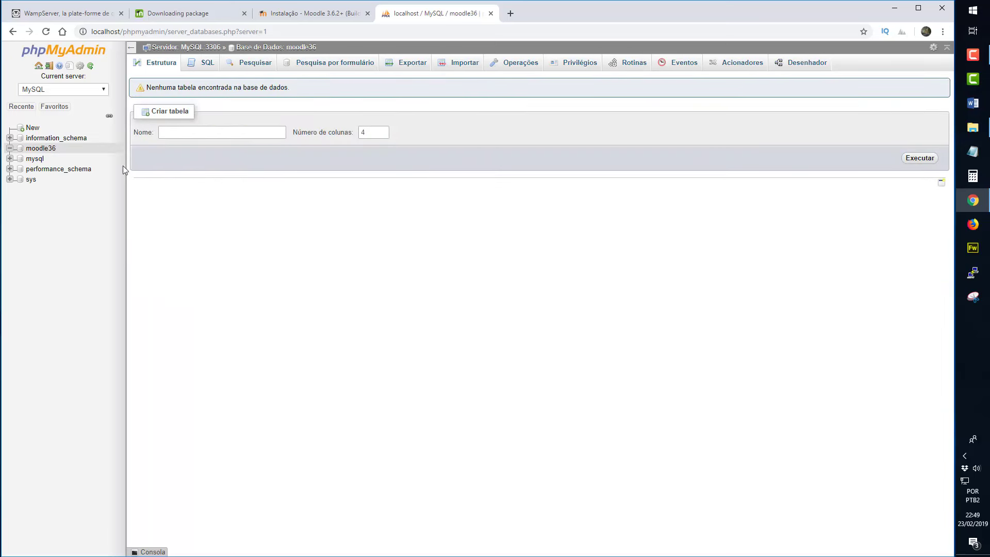
# Step: In File Explorer, open the moodle folder inside www and duplicate the config-dist PHP file there
pyautogui.click(41, 149)
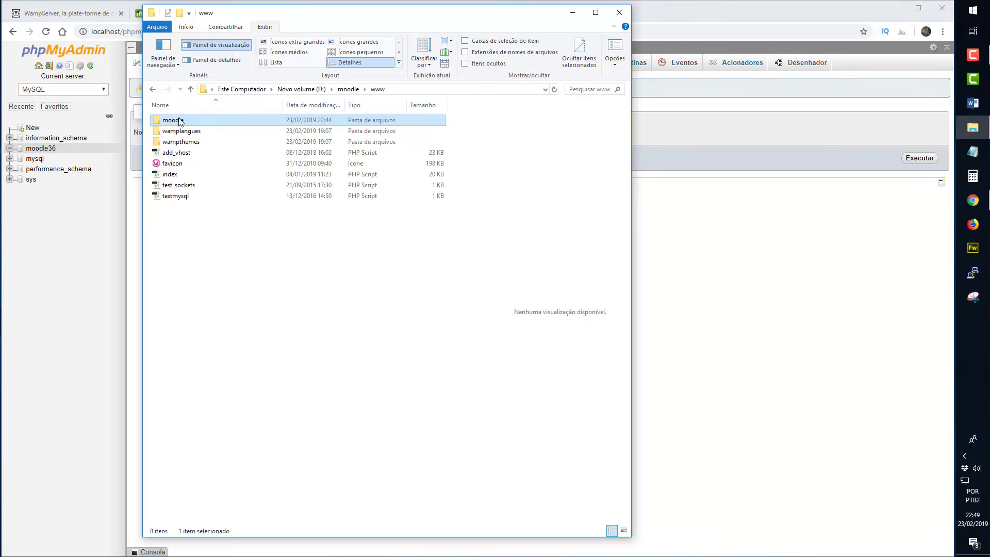
pyautogui.doubleClick(179, 119)
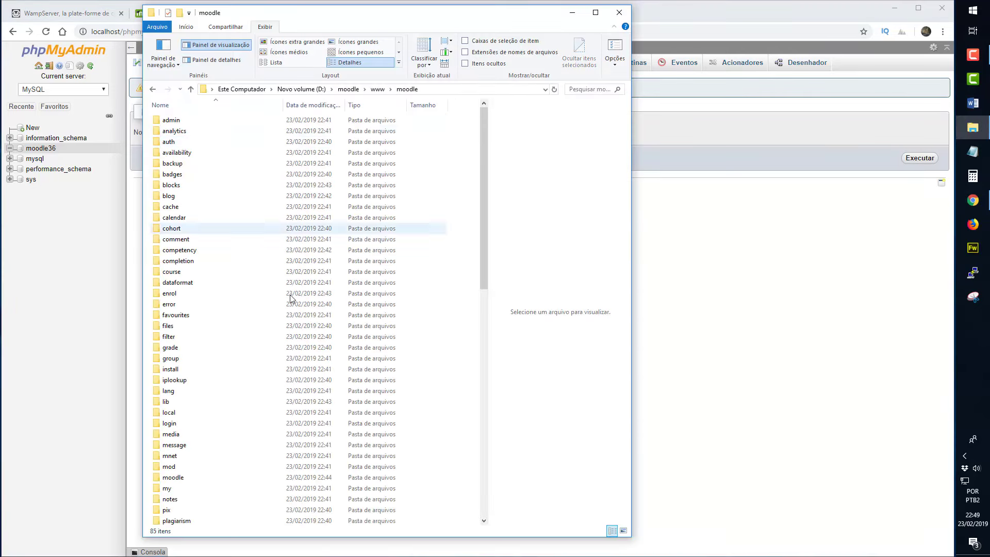
pyautogui.scroll(-15, 306, 260)
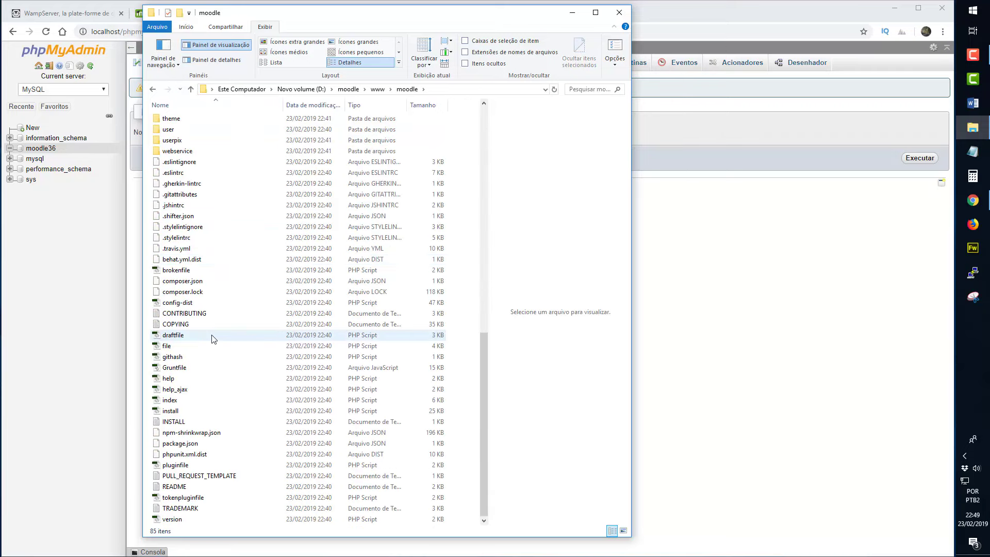
pyautogui.click(186, 307)
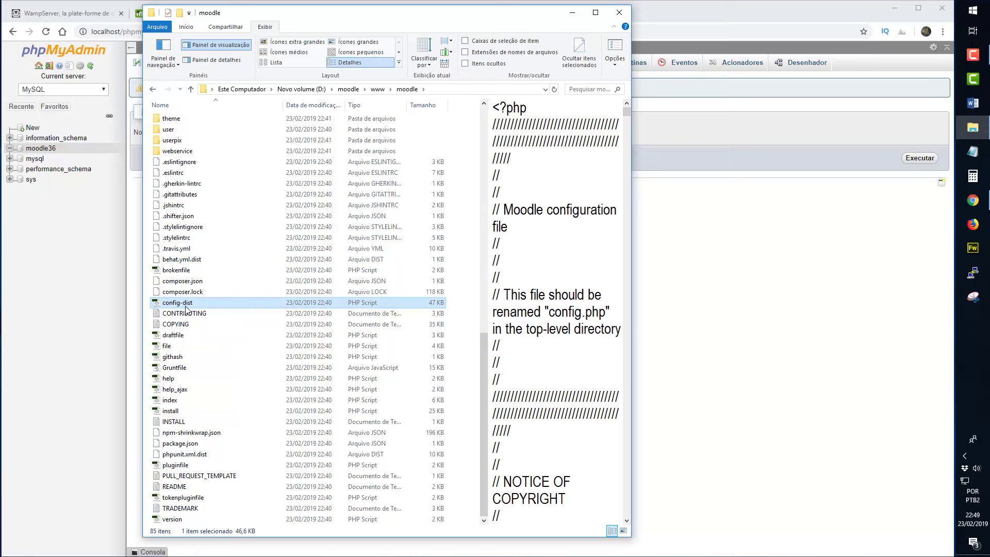
pyautogui.hotkey('ctrl', 'c')
pyautogui.hotkey('ctrl', 'v')
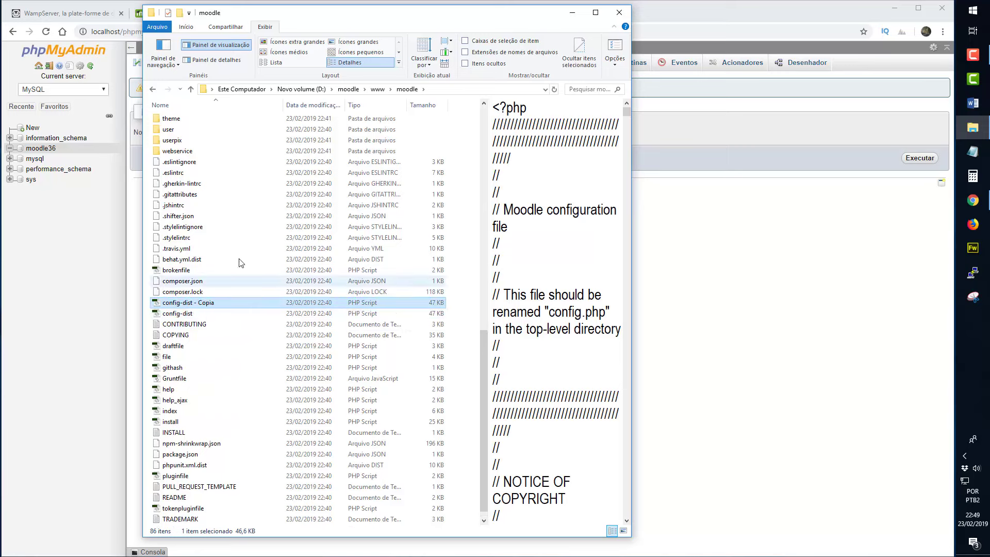
# Step: Hide the file preview and rename the copy of config-dist as config
pyautogui.hotkey('alt', 'p')
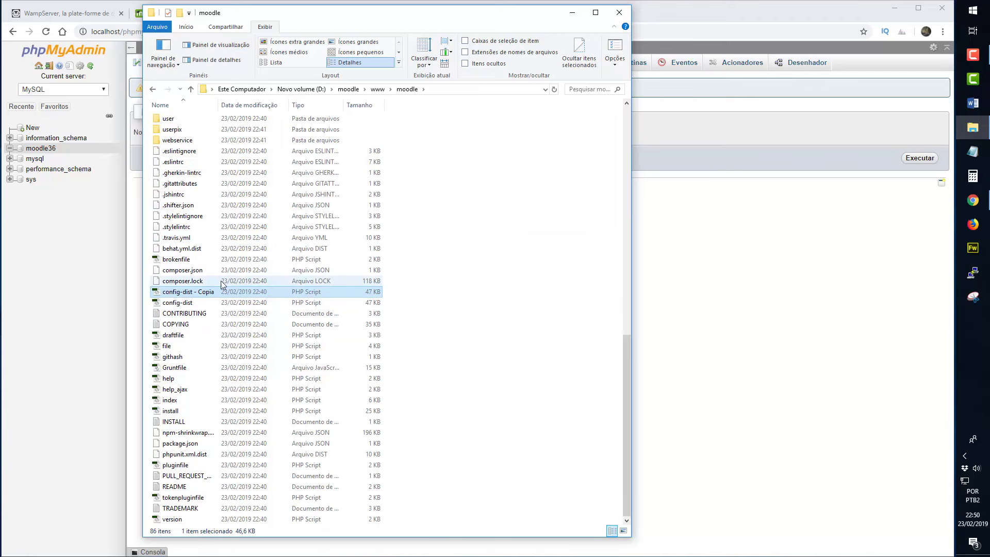
pyautogui.click(192, 294)
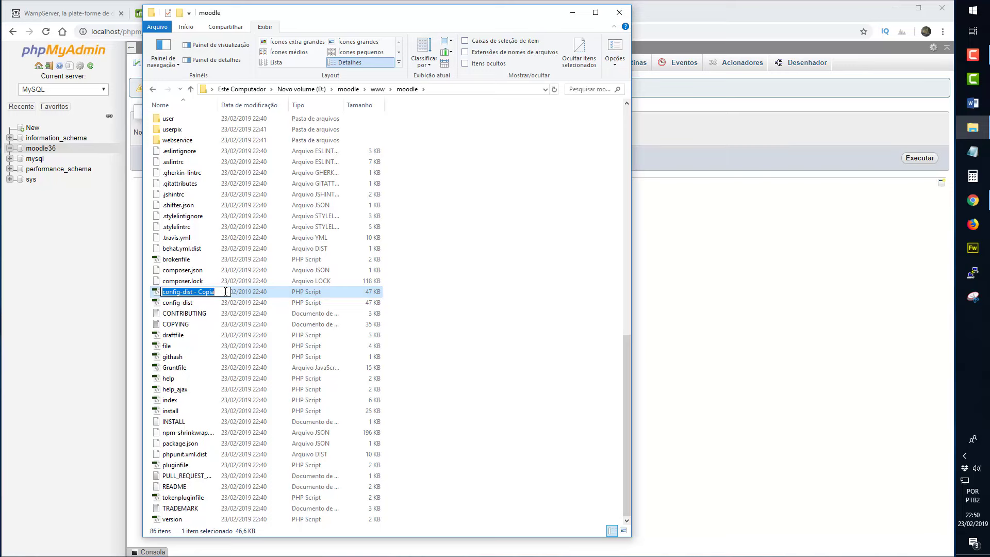
pyautogui.click(226, 291)
pyautogui.press('BackSpace')
pyautogui.press('BackSpace')
pyautogui.press('BackSpace')
pyautogui.press('BackSpace')
pyautogui.press('BackSpace')
pyautogui.press('BackSpace')
pyautogui.press('BackSpace')
pyautogui.press('BackSpace')
pyautogui.press('BackSpace')
pyautogui.press('BackSpace')
pyautogui.press('BackSpace')
pyautogui.press('BackSpace')
pyautogui.press('BackSpace')
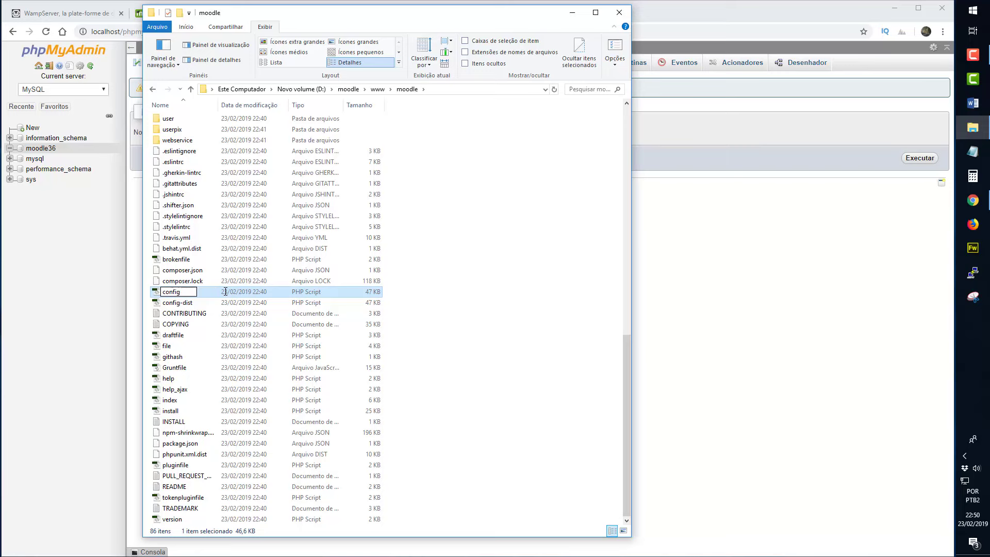
pyautogui.press('Return')
# Step: Open the config file in Notepad++ and go to its Database Setup section
pyautogui.rightClick(178, 295)
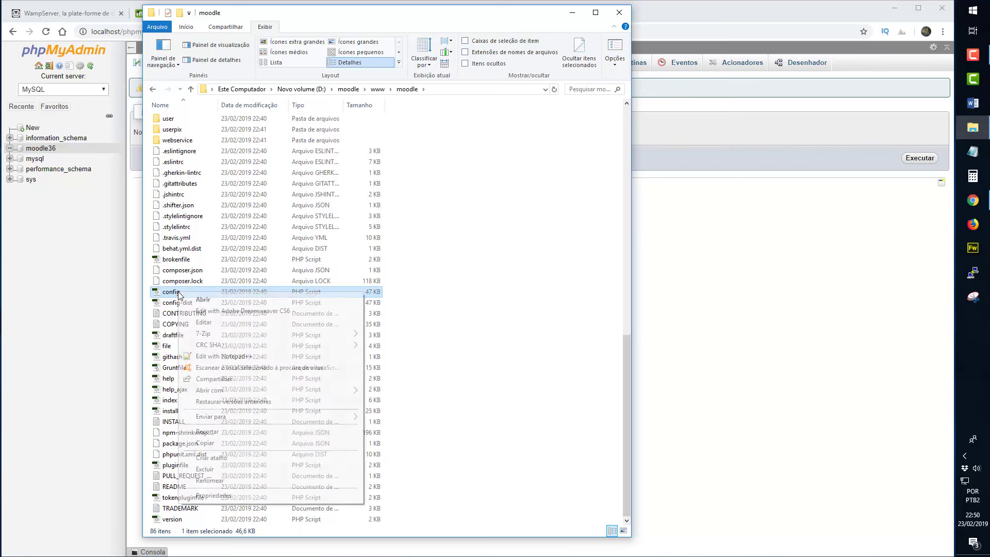
pyautogui.click(238, 356)
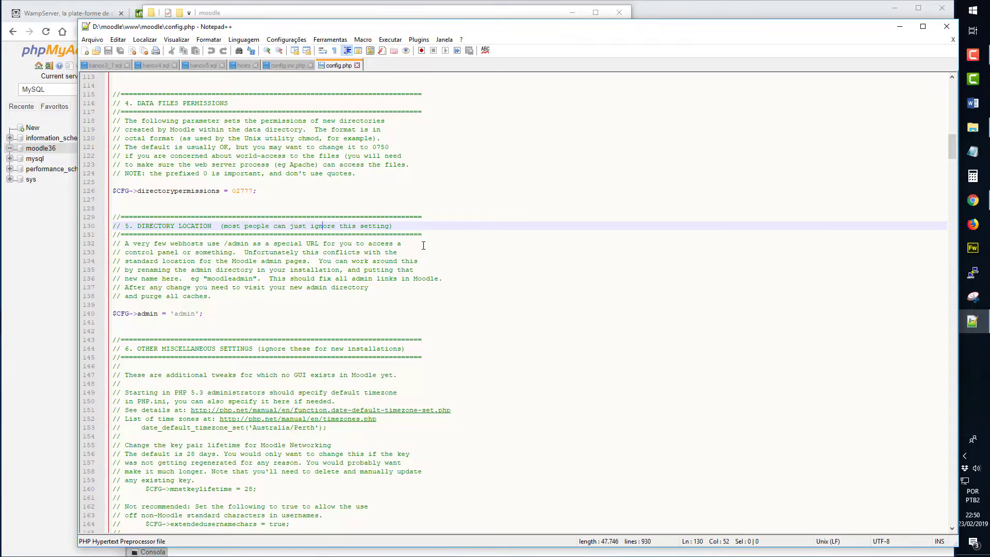
pyautogui.scroll(20, 424, 245)
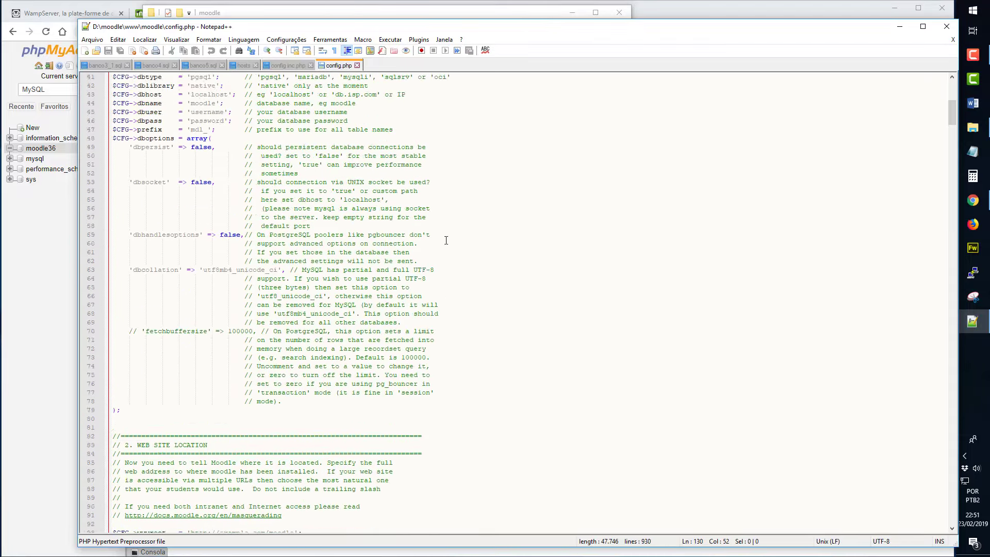
pyautogui.scroll(13, 446, 240)
pyautogui.scroll(-6, 446, 241)
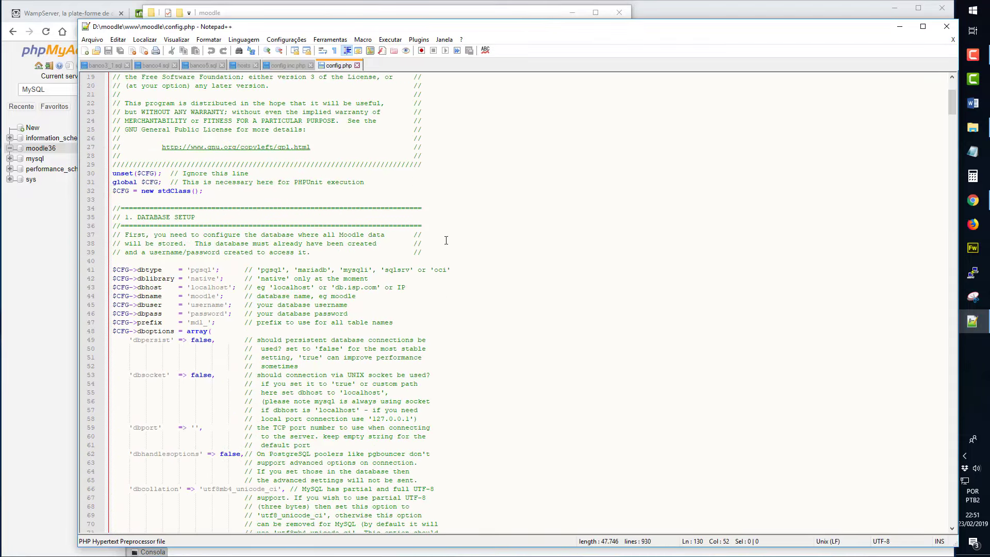
pyautogui.scroll(6, 446, 241)
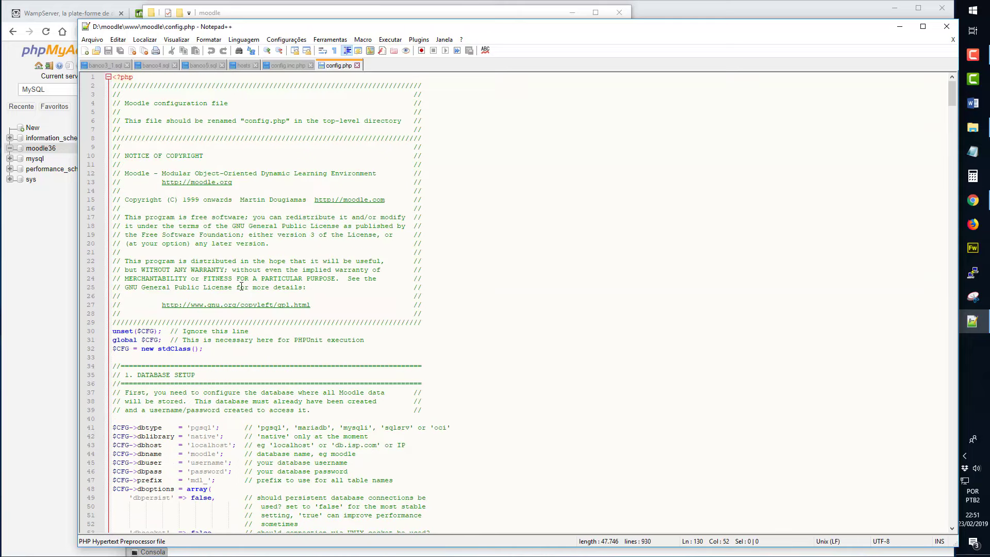
pyautogui.scroll(-5, 445, 240)
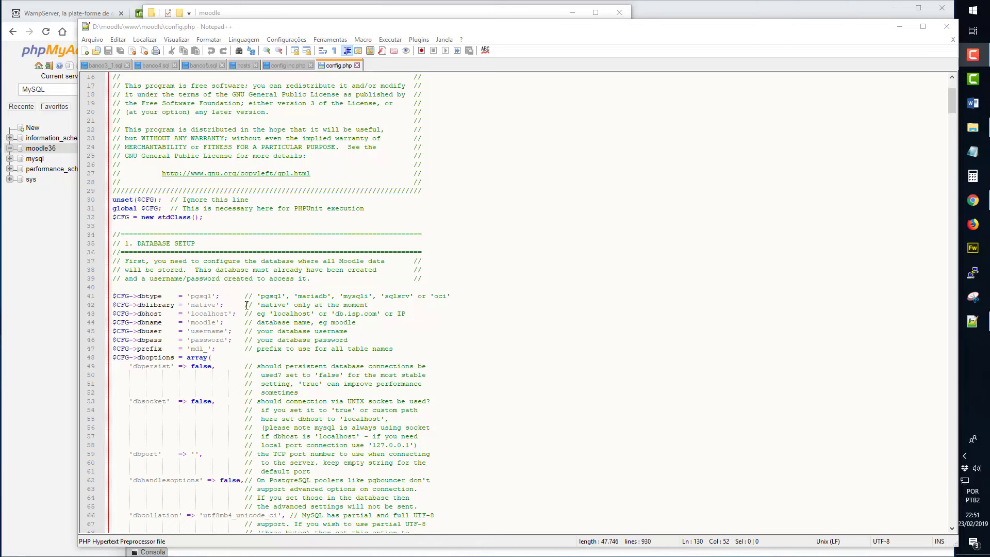
# Step: Set $CFG->dbtype to 'mysqli', copying the value from the list of database types in that line's comment
pyautogui.doubleClick(357, 296)
pyautogui.doubleClick(311, 296)
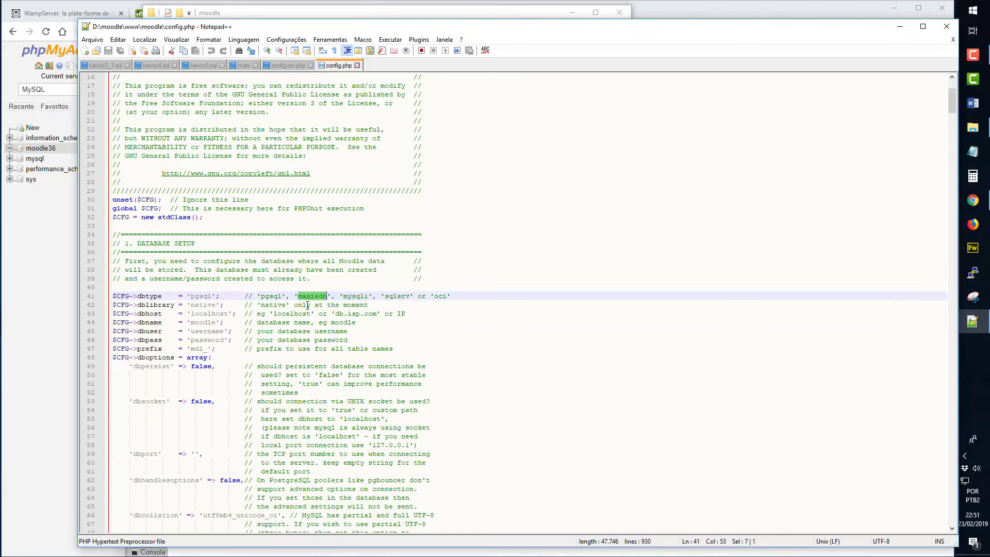
pyautogui.doubleClick(356, 296)
pyautogui.write('cc')
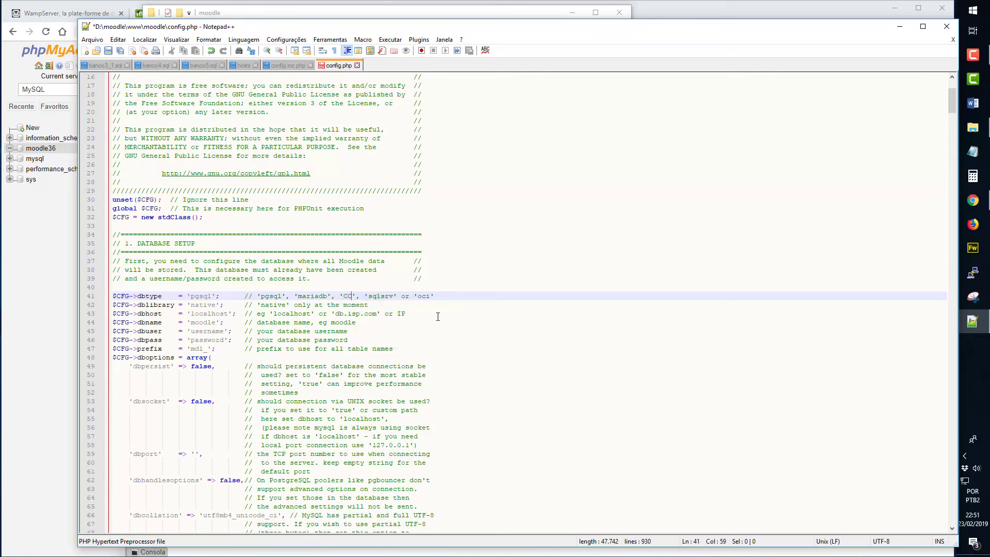
pyautogui.hotkey('ctrl', 'z')
pyautogui.doubleClick(352, 296)
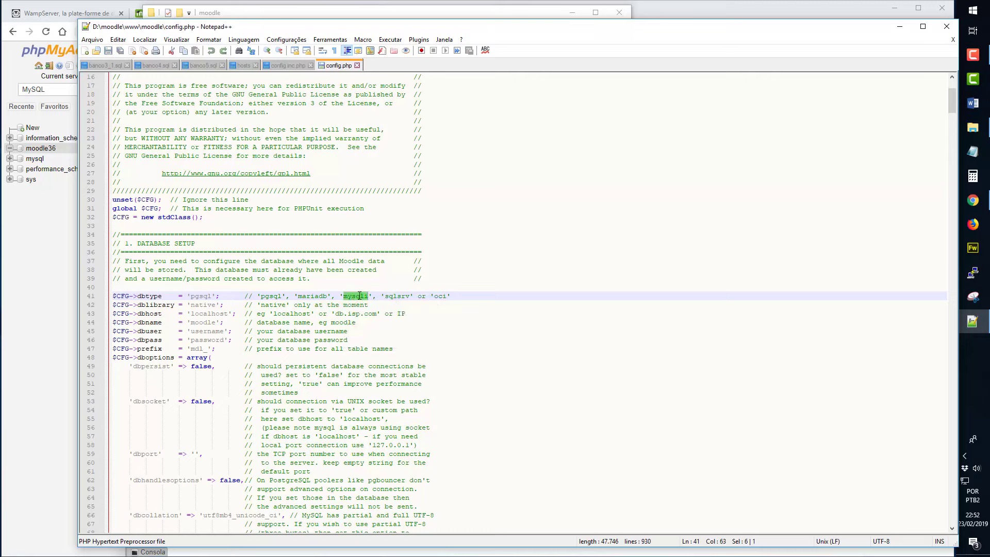
pyautogui.doubleClick(206, 294)
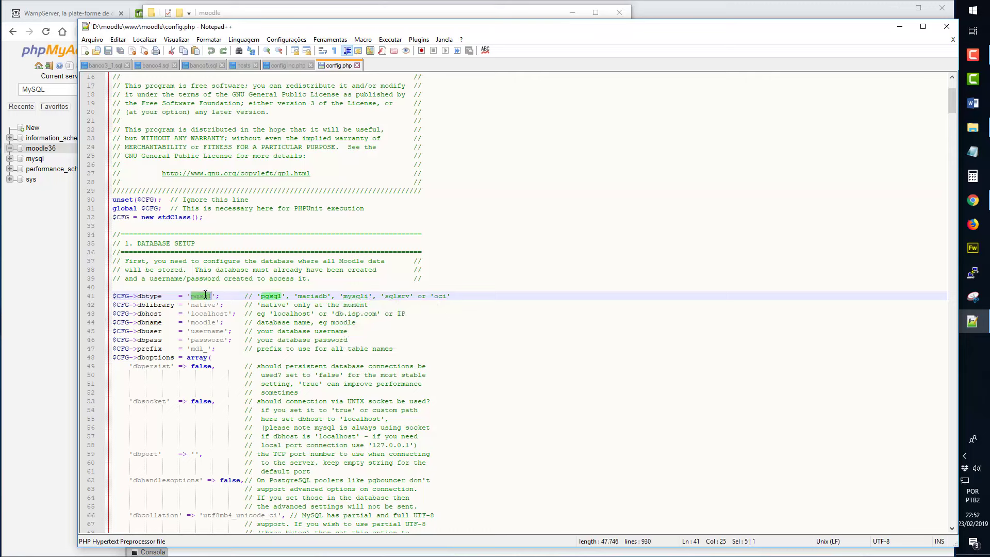
pyautogui.hotkey('ctrl', 'v')
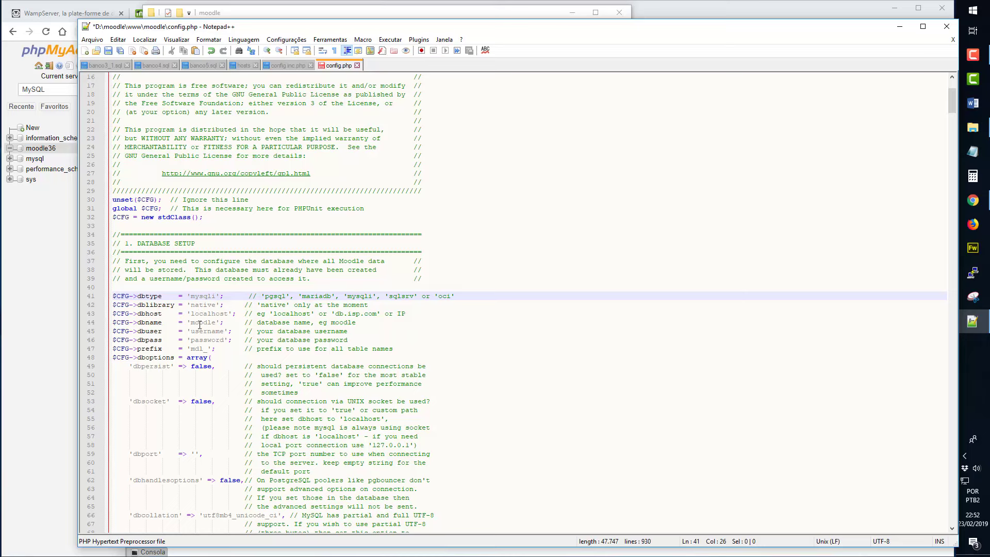
# Step: Set $CFG->dbname to 'moodle36' in the database settings
pyautogui.click(206, 323)
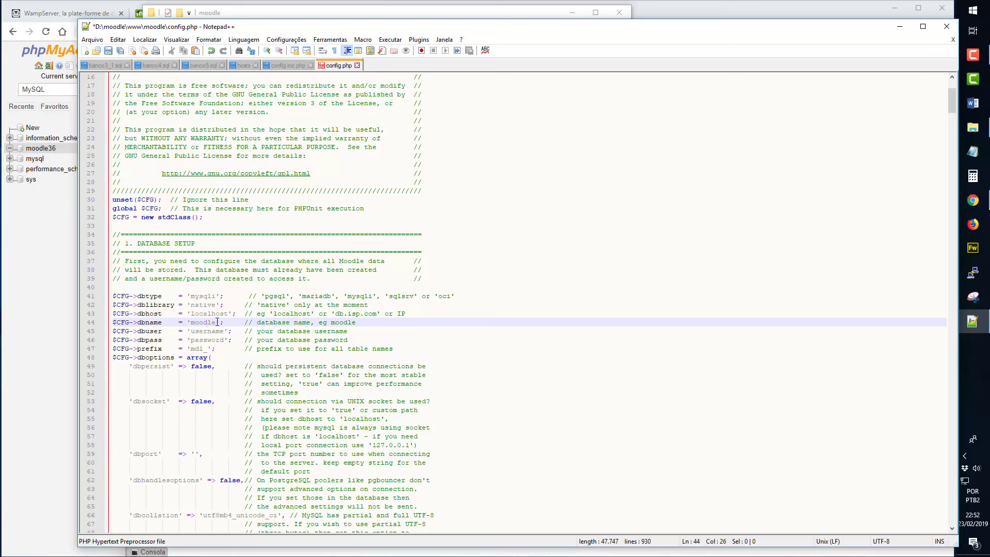
pyautogui.write('36')
pyautogui.doubleClick(209, 322)
# Step: Set $CFG->dbuser to 'root' and leave the $CFG->dbpass value empty
pyautogui.doubleClick(204, 331)
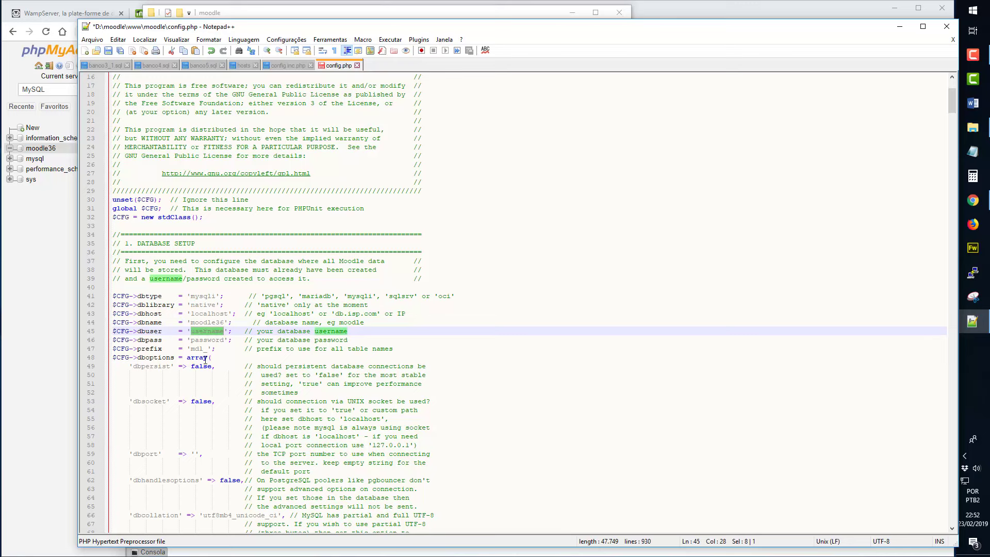
pyautogui.write('root')
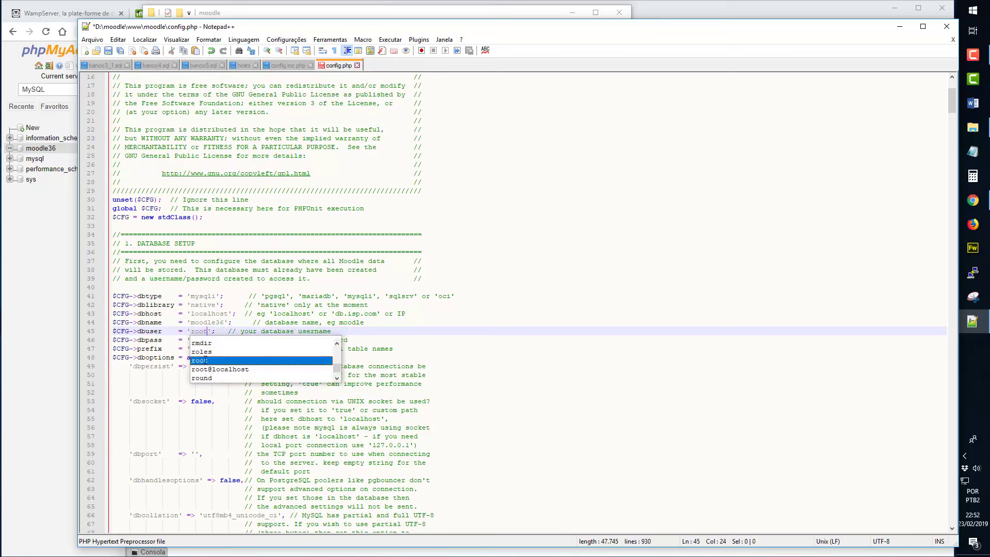
pyautogui.click(635, 332)
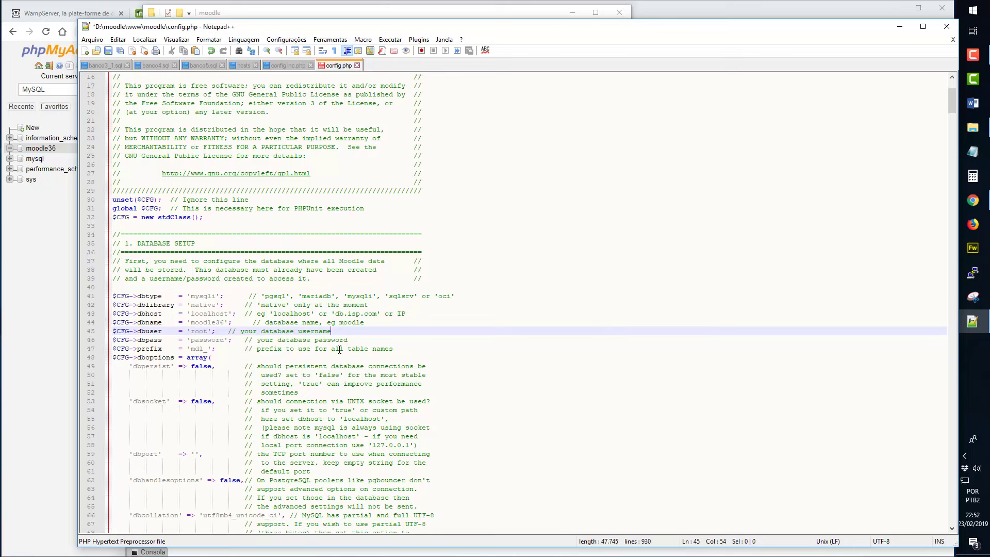
pyautogui.doubleClick(203, 339)
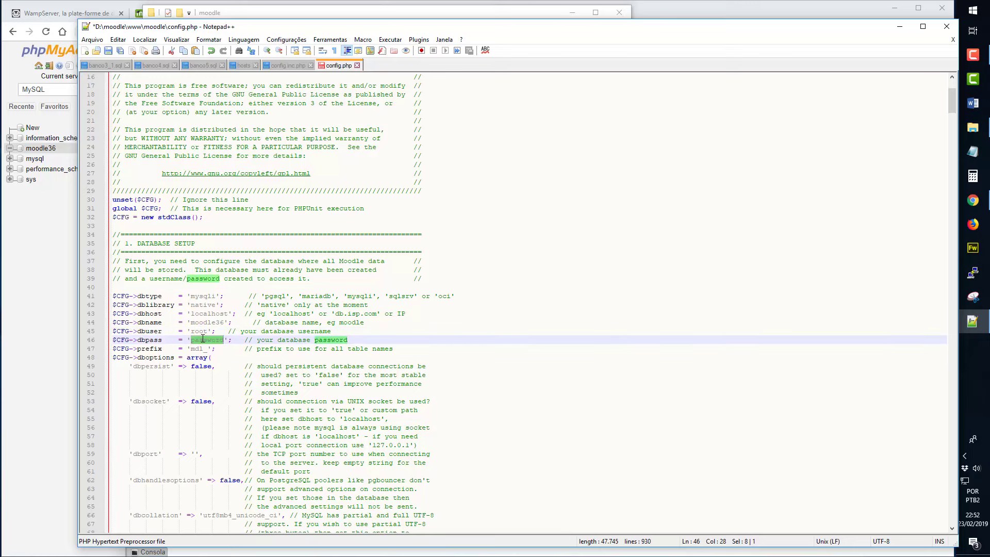
pyautogui.press('BackSpace')
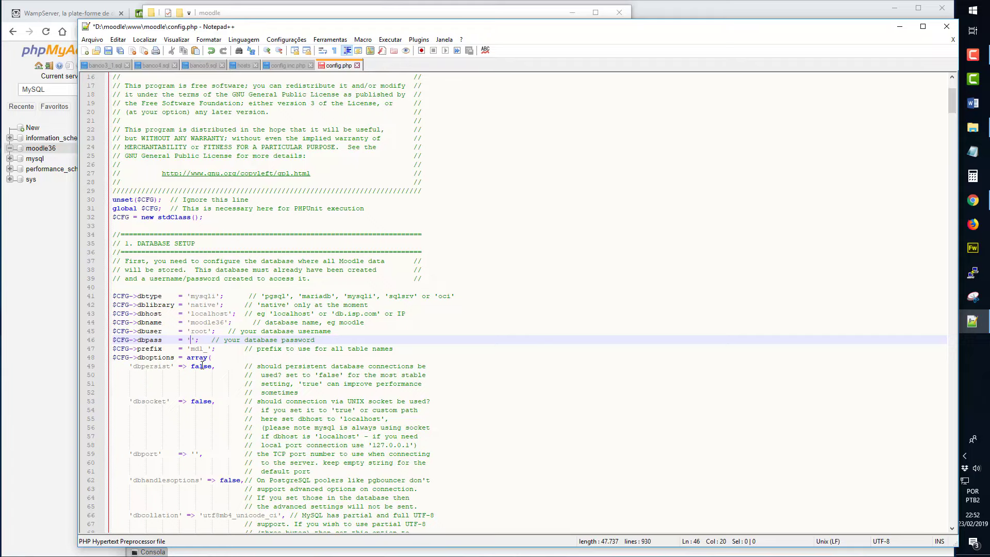
pyautogui.scroll(-18, 462, 366)
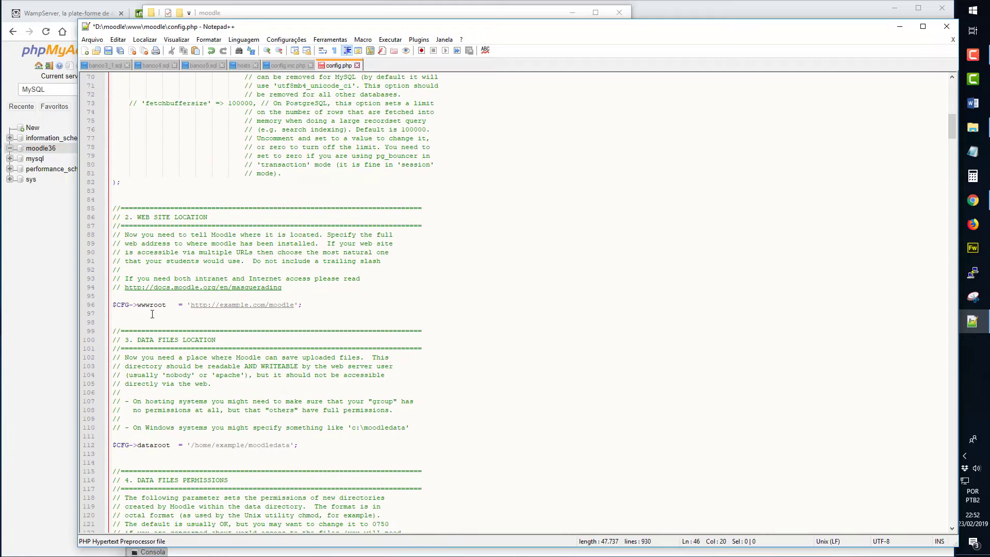
pyautogui.press('alt')
pyautogui.hotkey('alt', 'Tab')
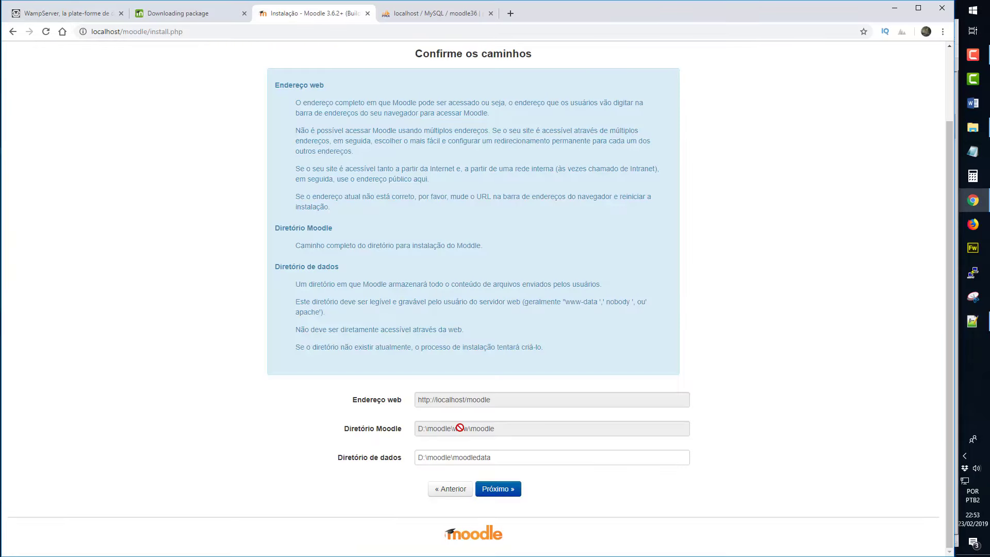
pyautogui.hotkey('alt', 'Tab')
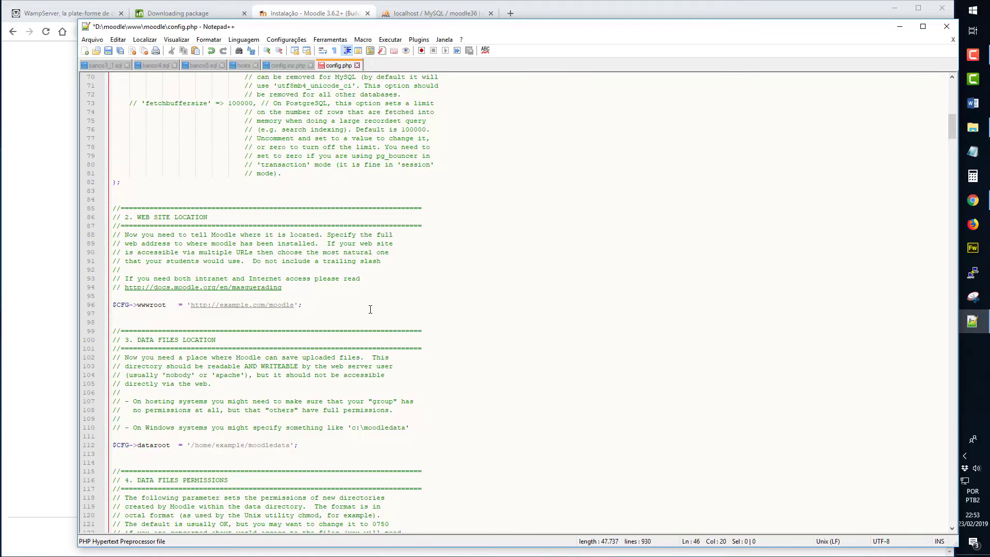
pyautogui.hotkey('alt', 'Tab')
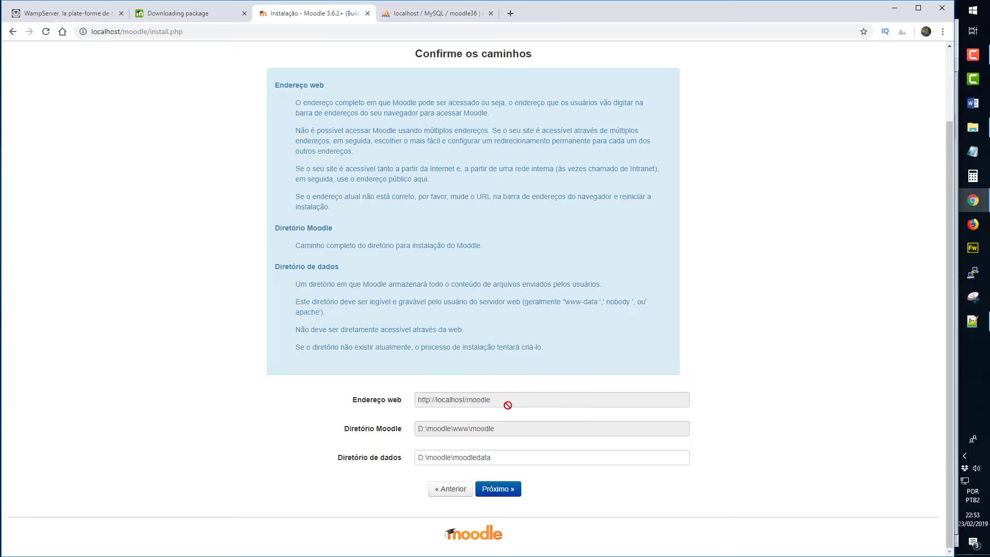
pyautogui.hotkey('alt', 'Tab')
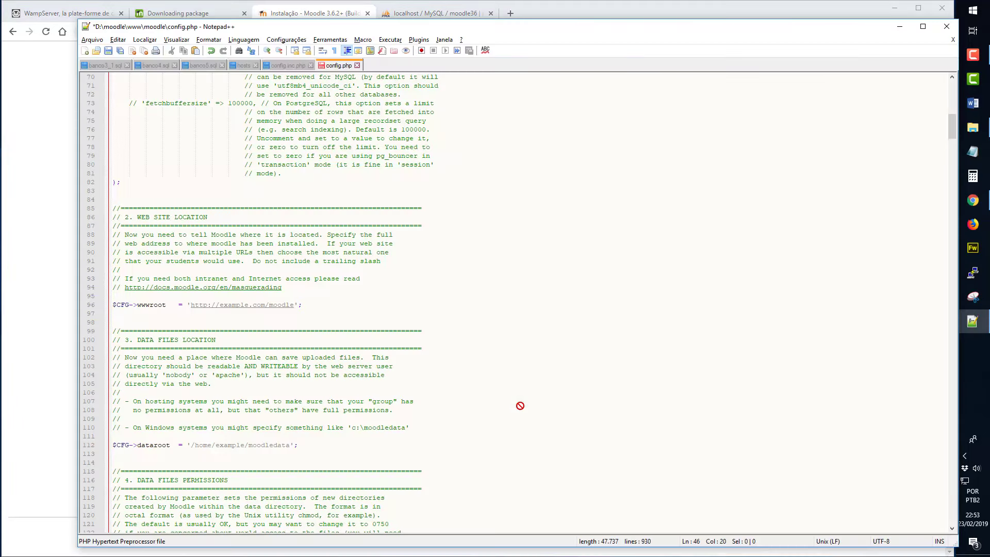
pyautogui.click(296, 305)
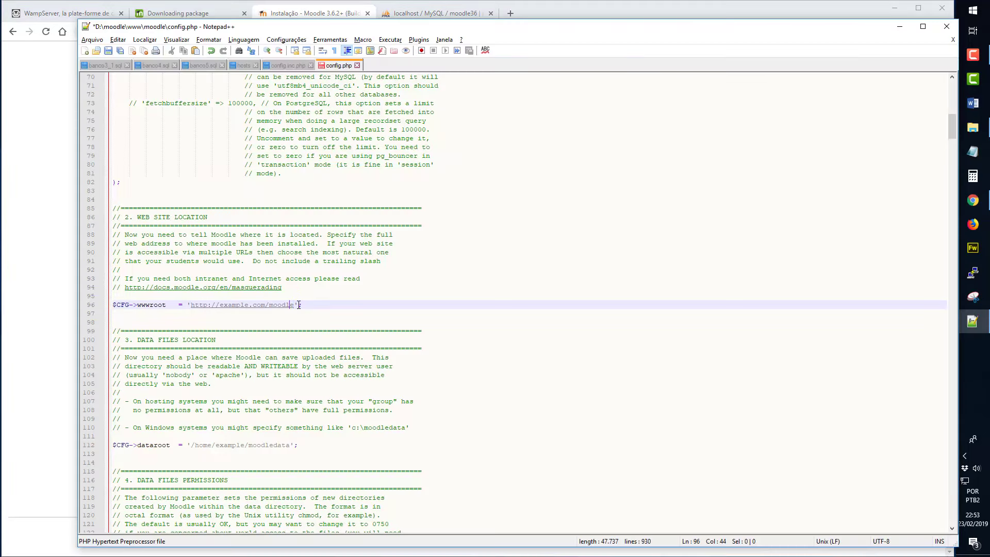
pyautogui.press('Left')
pyautogui.press('Left')
pyautogui.press('Left')
pyautogui.press('Left')
pyautogui.press('Left')
pyautogui.press('Left')
pyautogui.press('BackSpace')
pyautogui.press('BackSpace')
pyautogui.press('BackSpace')
pyautogui.press('BackSpace')
pyautogui.press('BackSpace')
pyautogui.press('BackSpace')
pyautogui.press('BackSpace')
pyautogui.press('BackSpace')
pyautogui.press('BackSpace')
pyautogui.press('BackSpace')
pyautogui.press('BackSpace')
pyautogui.write('localh')
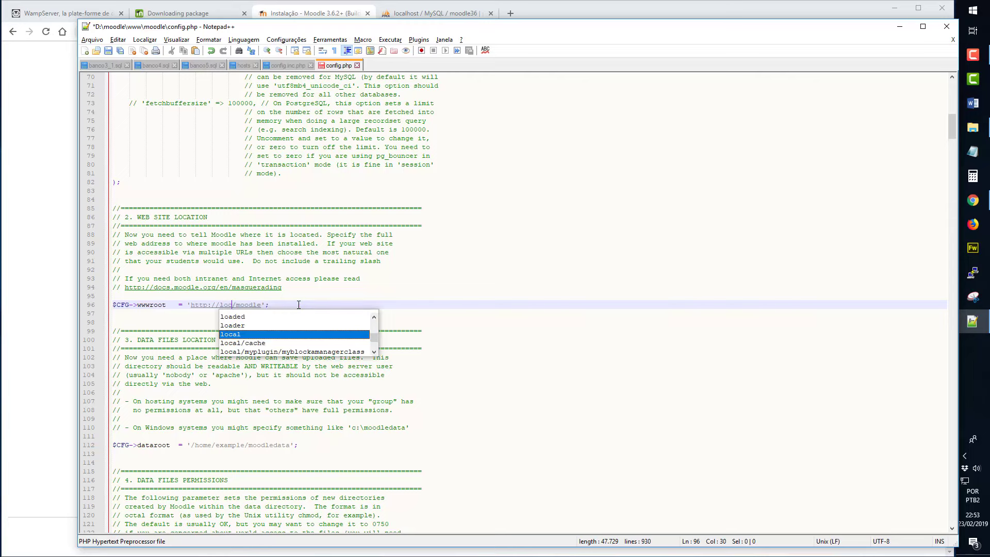
pyautogui.write('ost')
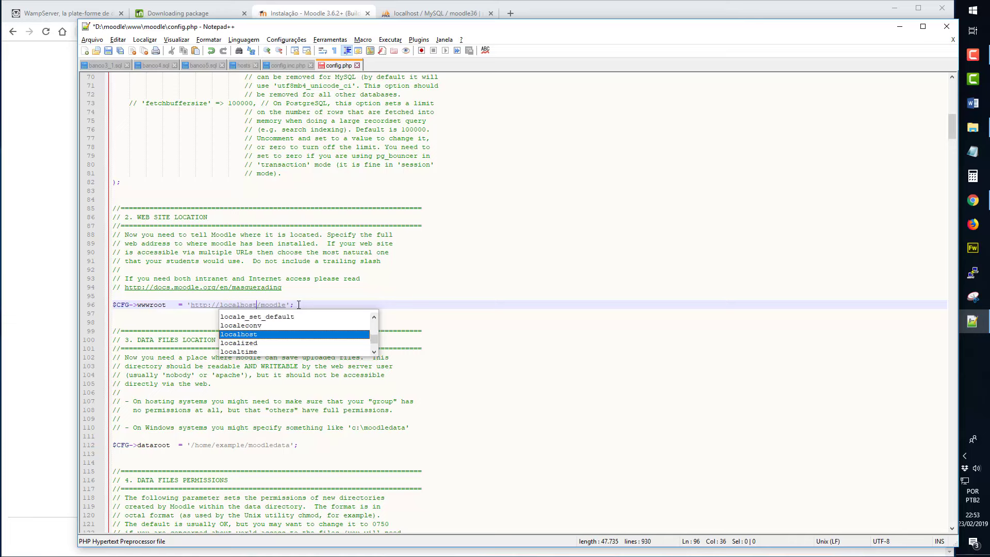
pyautogui.press('Escape')
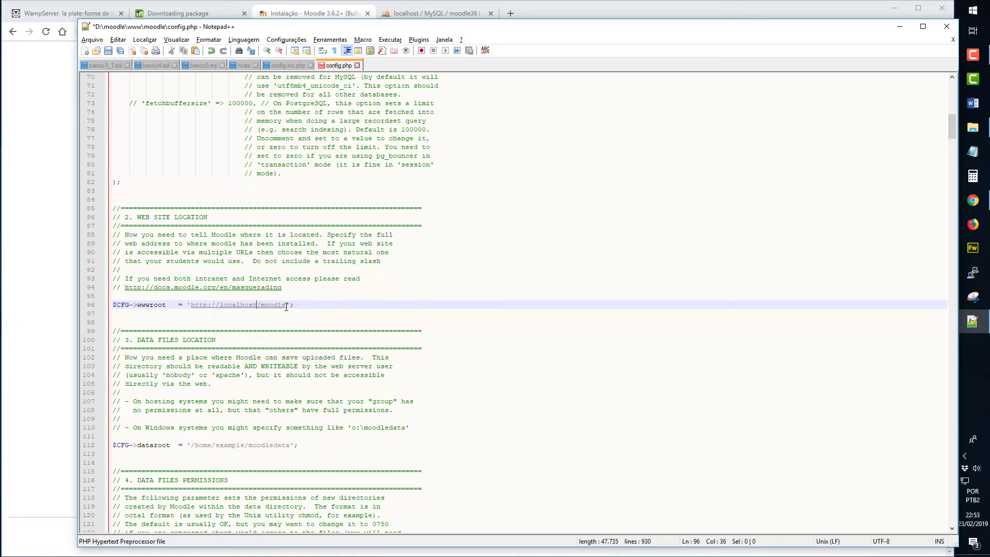
pyautogui.hotkey('alt', 'Tab')
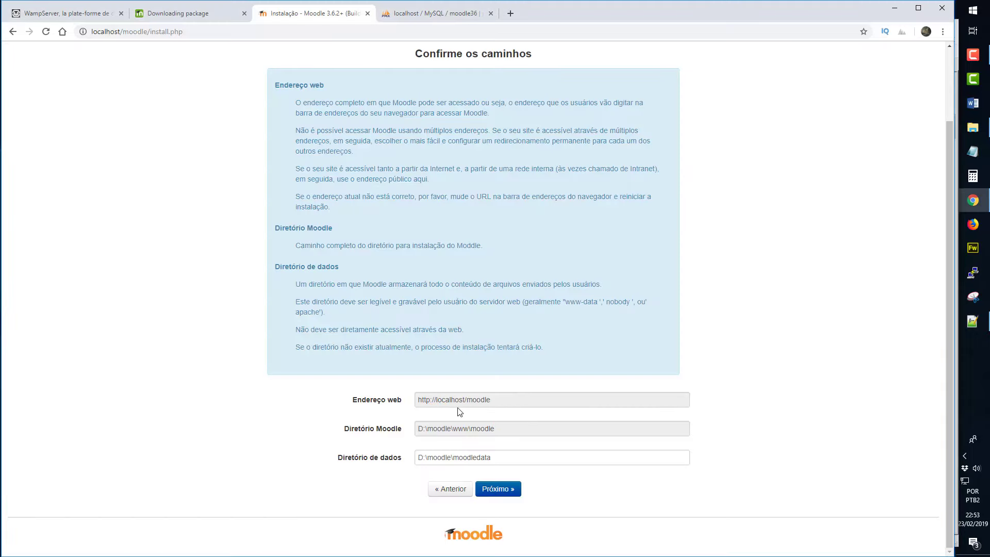
# Step: Set $CFG->dataroot in config.php to 'D:\moodle\moodledata', copying the data directory path from the Moodle installer's path confirmation page
pyautogui.hotkey('alt', 'Tab')
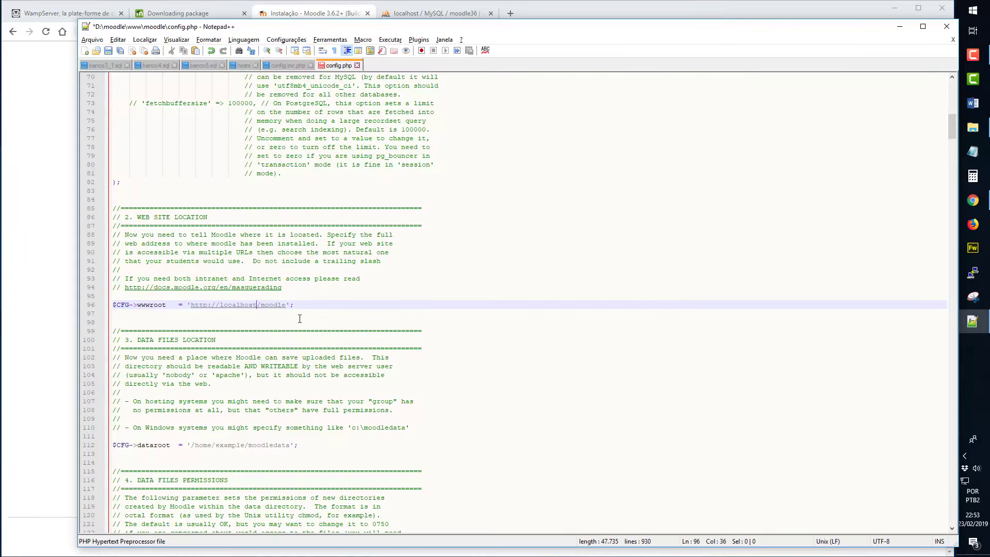
pyautogui.scroll(-5, 394, 319)
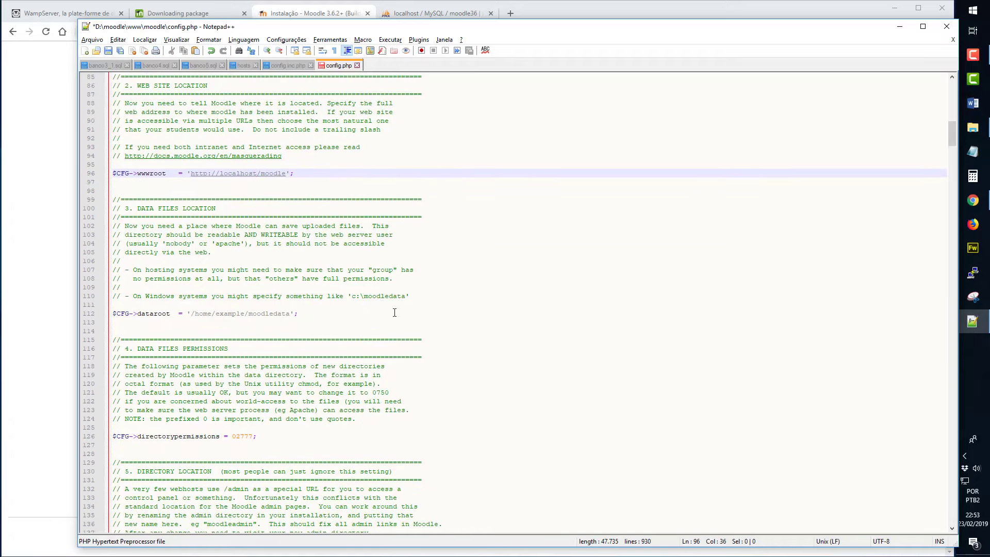
pyautogui.hotkey('alt', 'Tab')
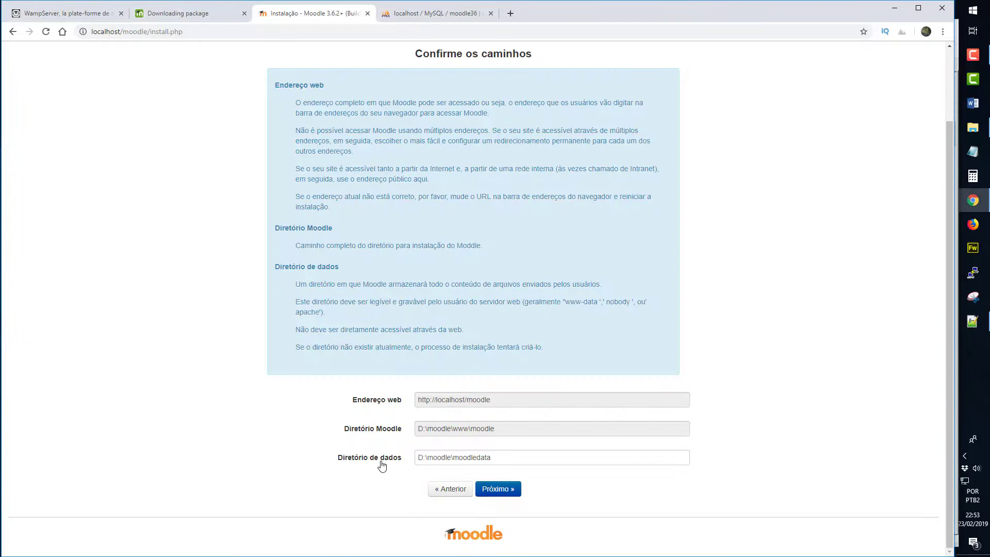
pyautogui.moveTo(518, 457); pyautogui.dragTo(401, 460)
pyautogui.hotkey('ctrl', 'c')
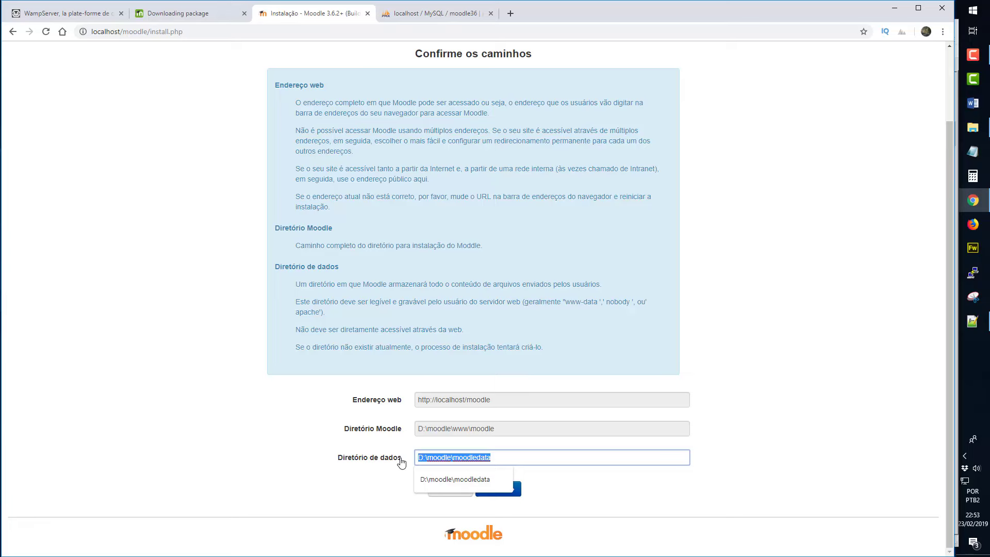
pyautogui.hotkey('alt', 'Tab')
pyautogui.moveTo(194, 313); pyautogui.dragTo(291, 315)
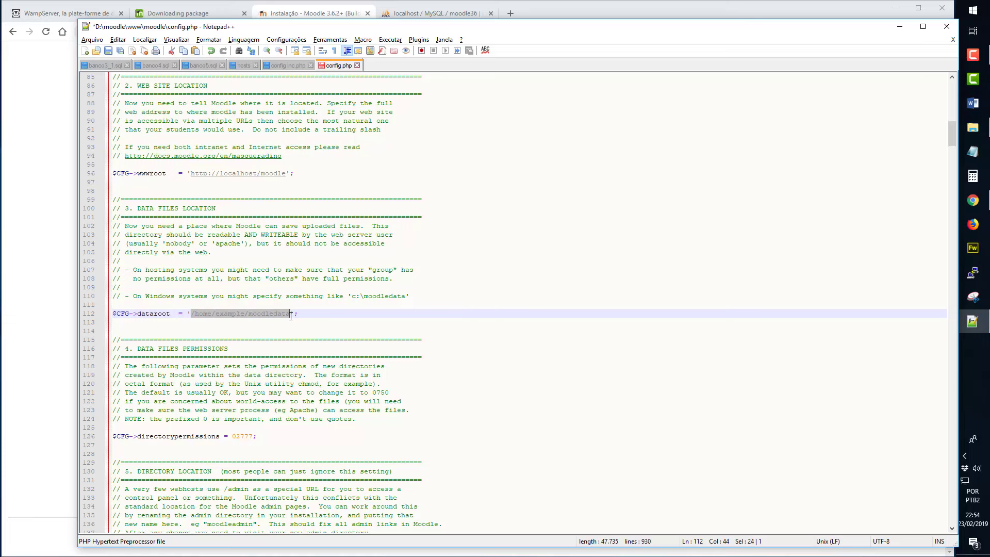
pyautogui.hotkey('ctrl', 'v')
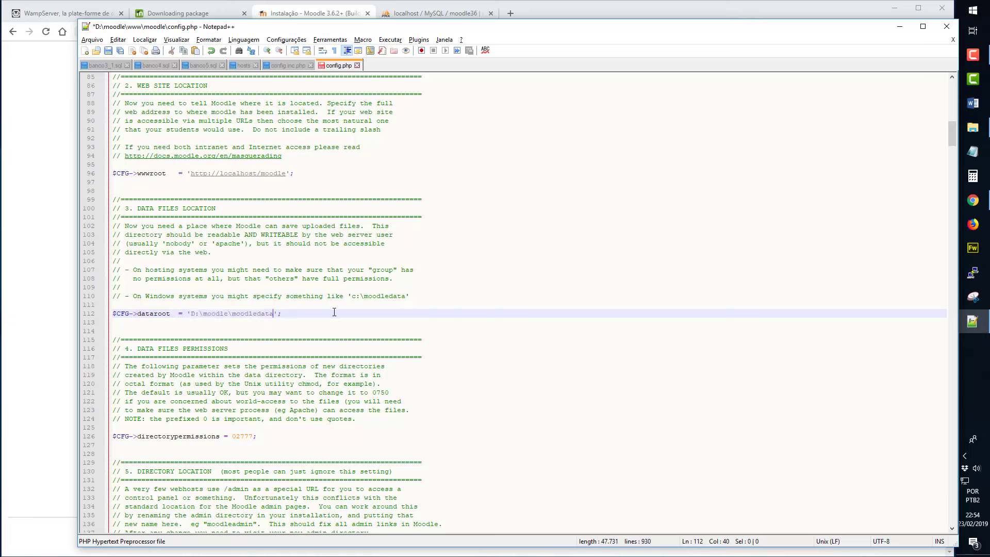